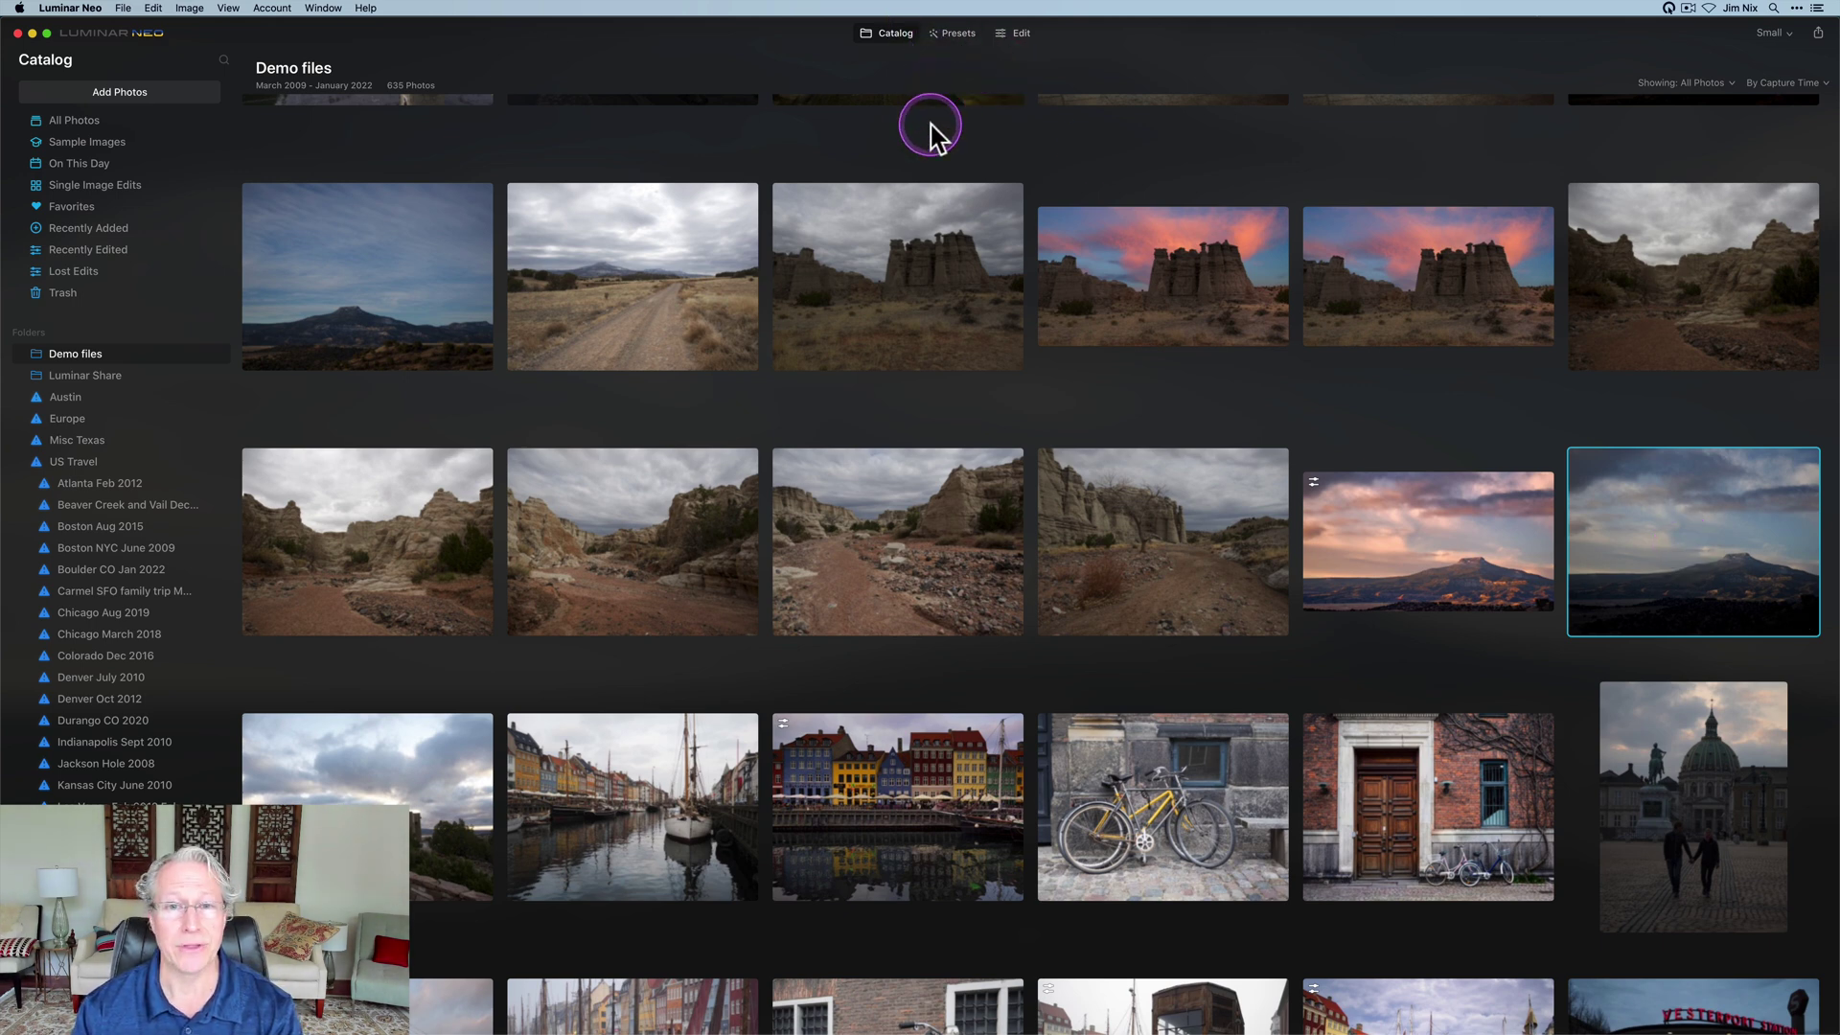
- Open the mountain photo from the Demo files folder in the Presets view
{"action": "key", "text": "p"}
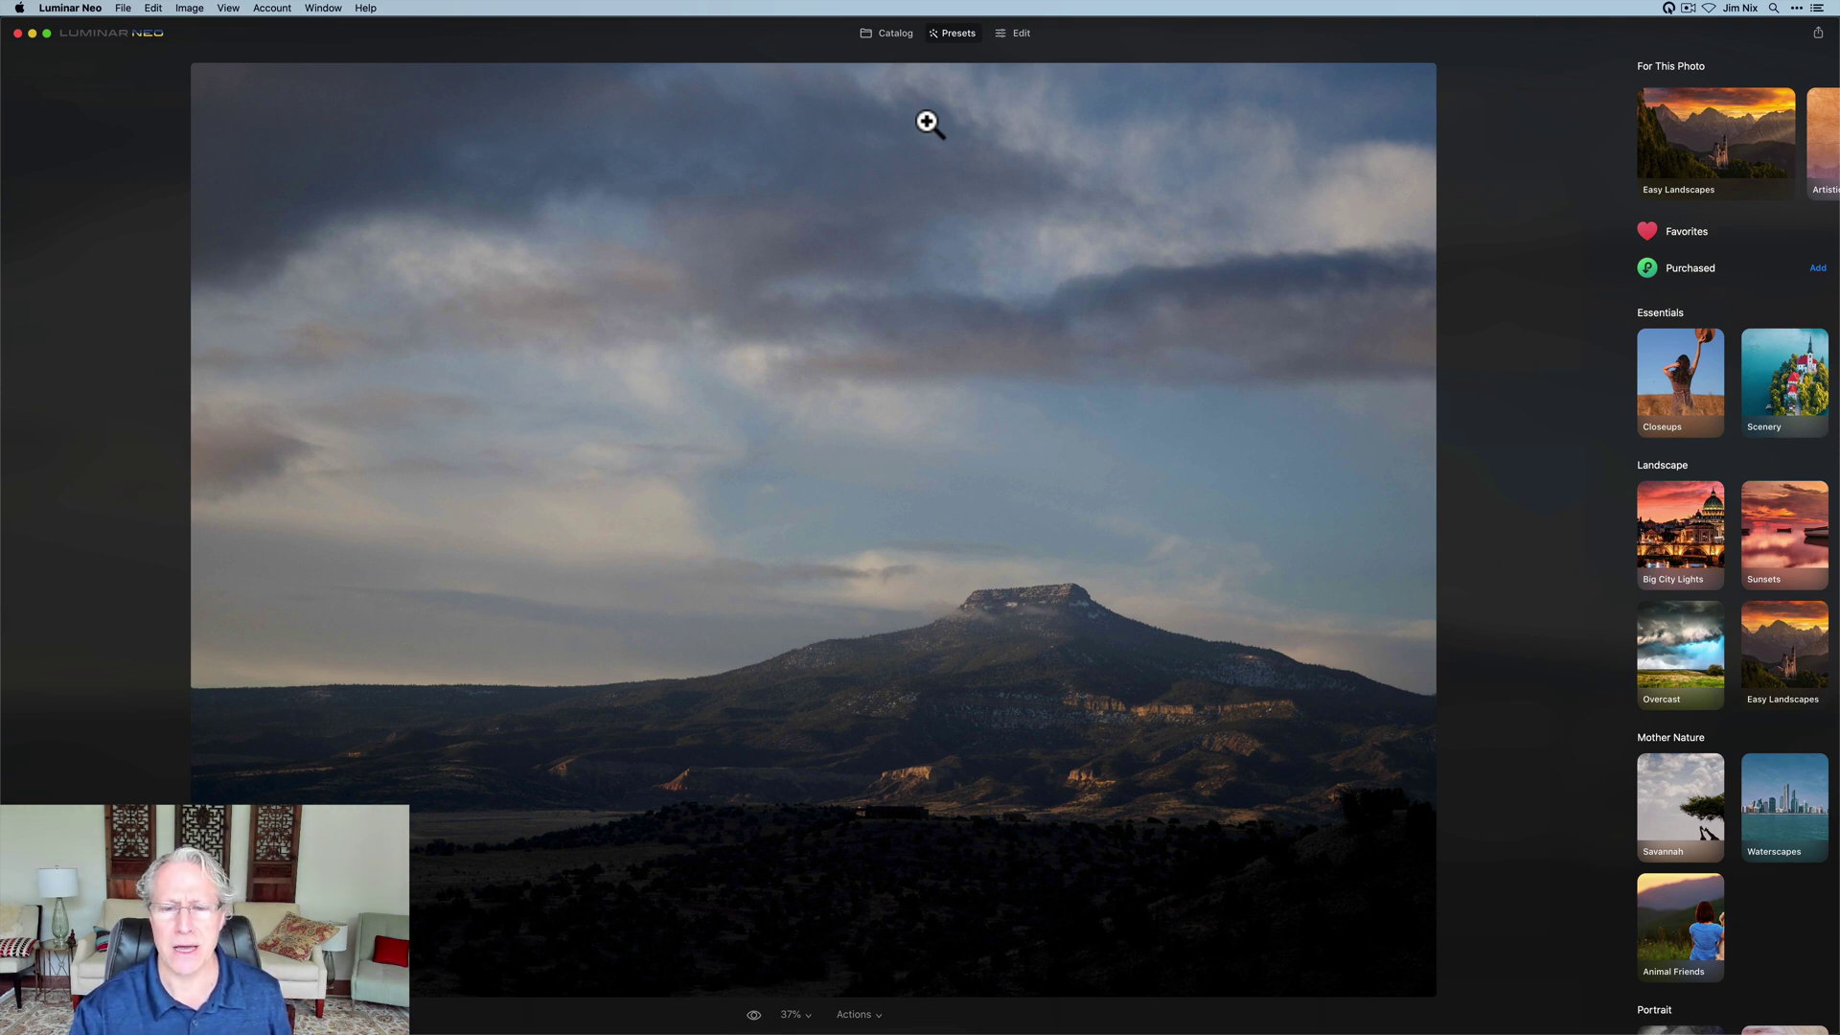
{"action": "left_click", "coordinate": [1328, 383]}
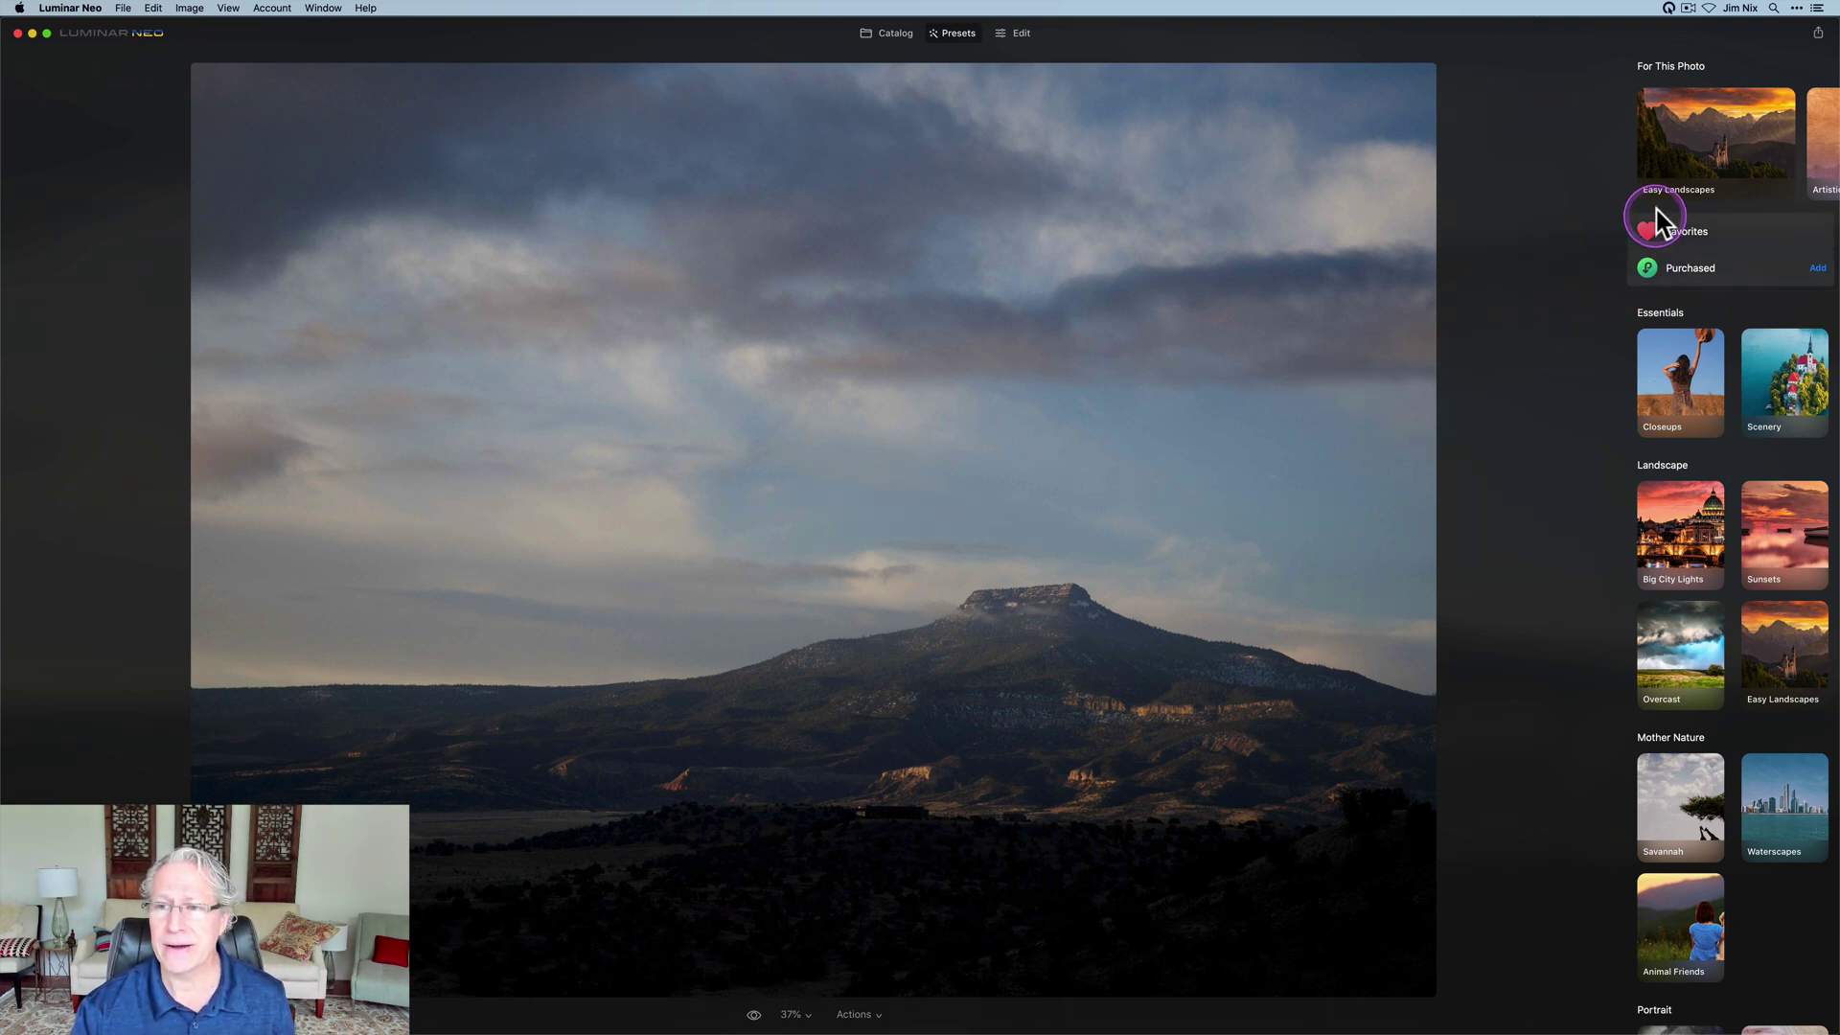
{"action": "left_click", "coordinate": [1693, 549]}
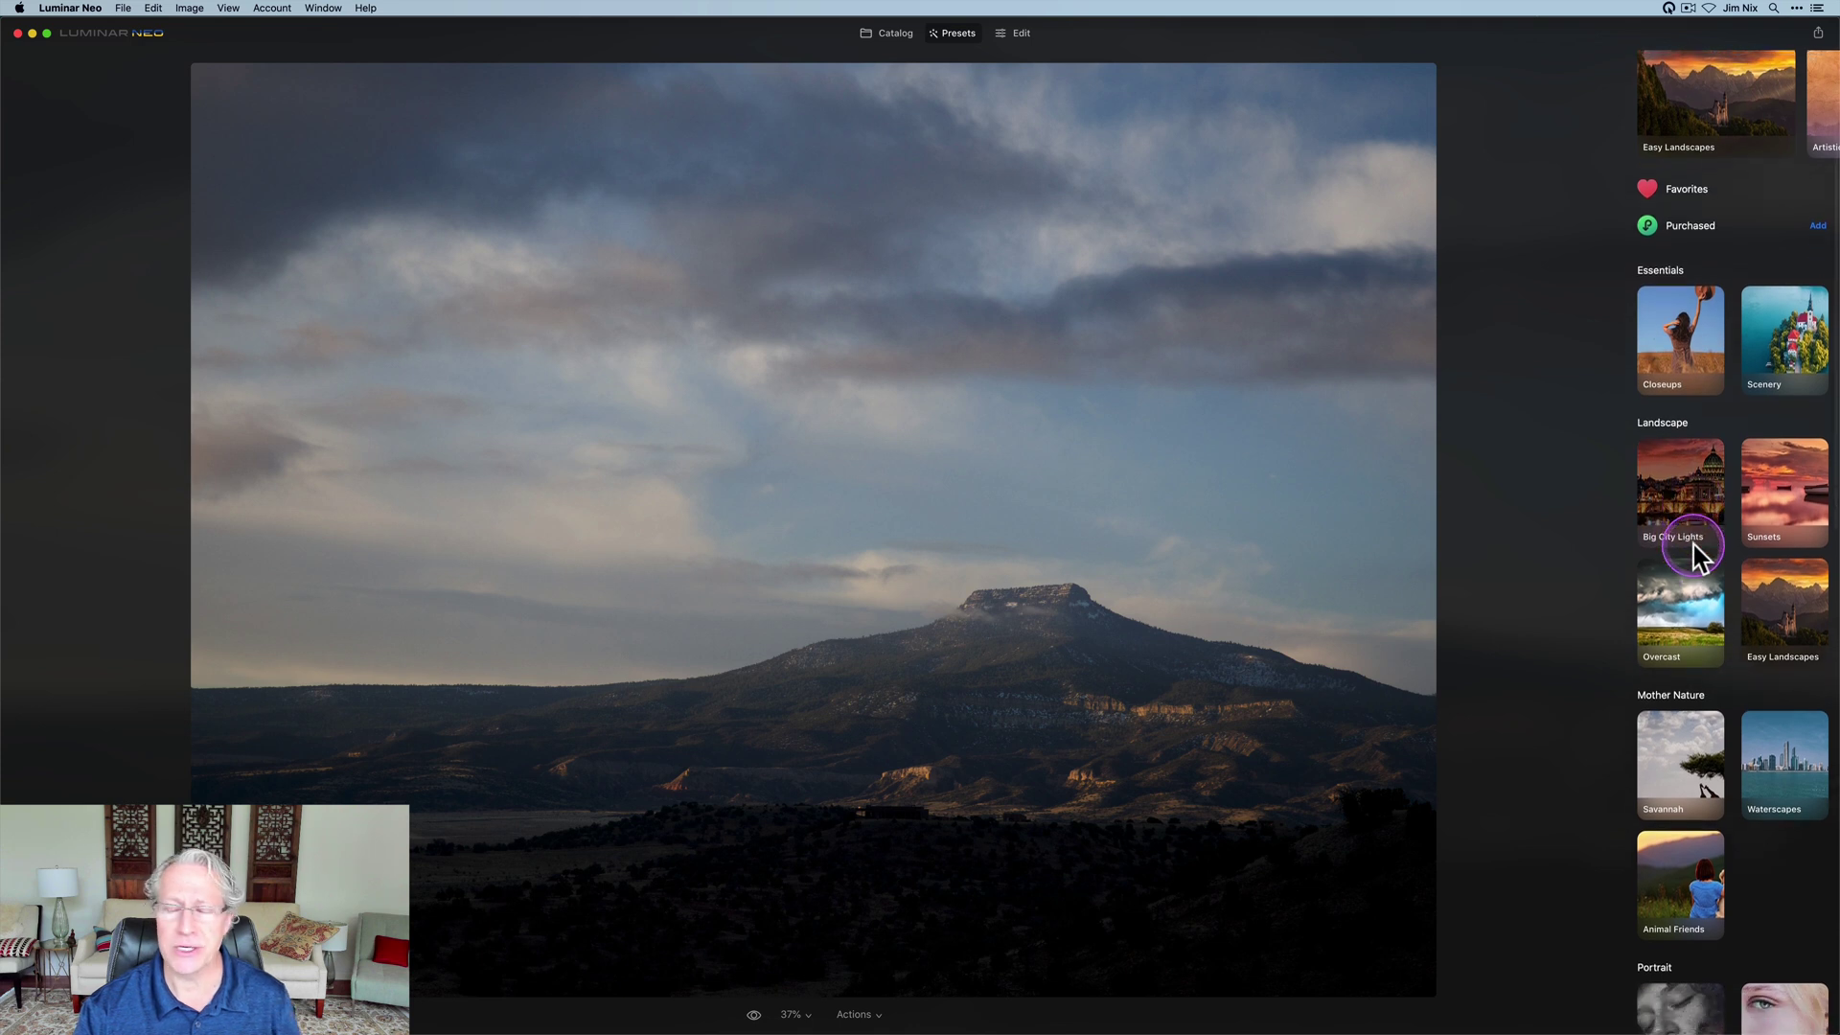
{"action": "scroll", "coordinate": [1693, 544], "scroll_direction": "down", "scroll_amount": 4}
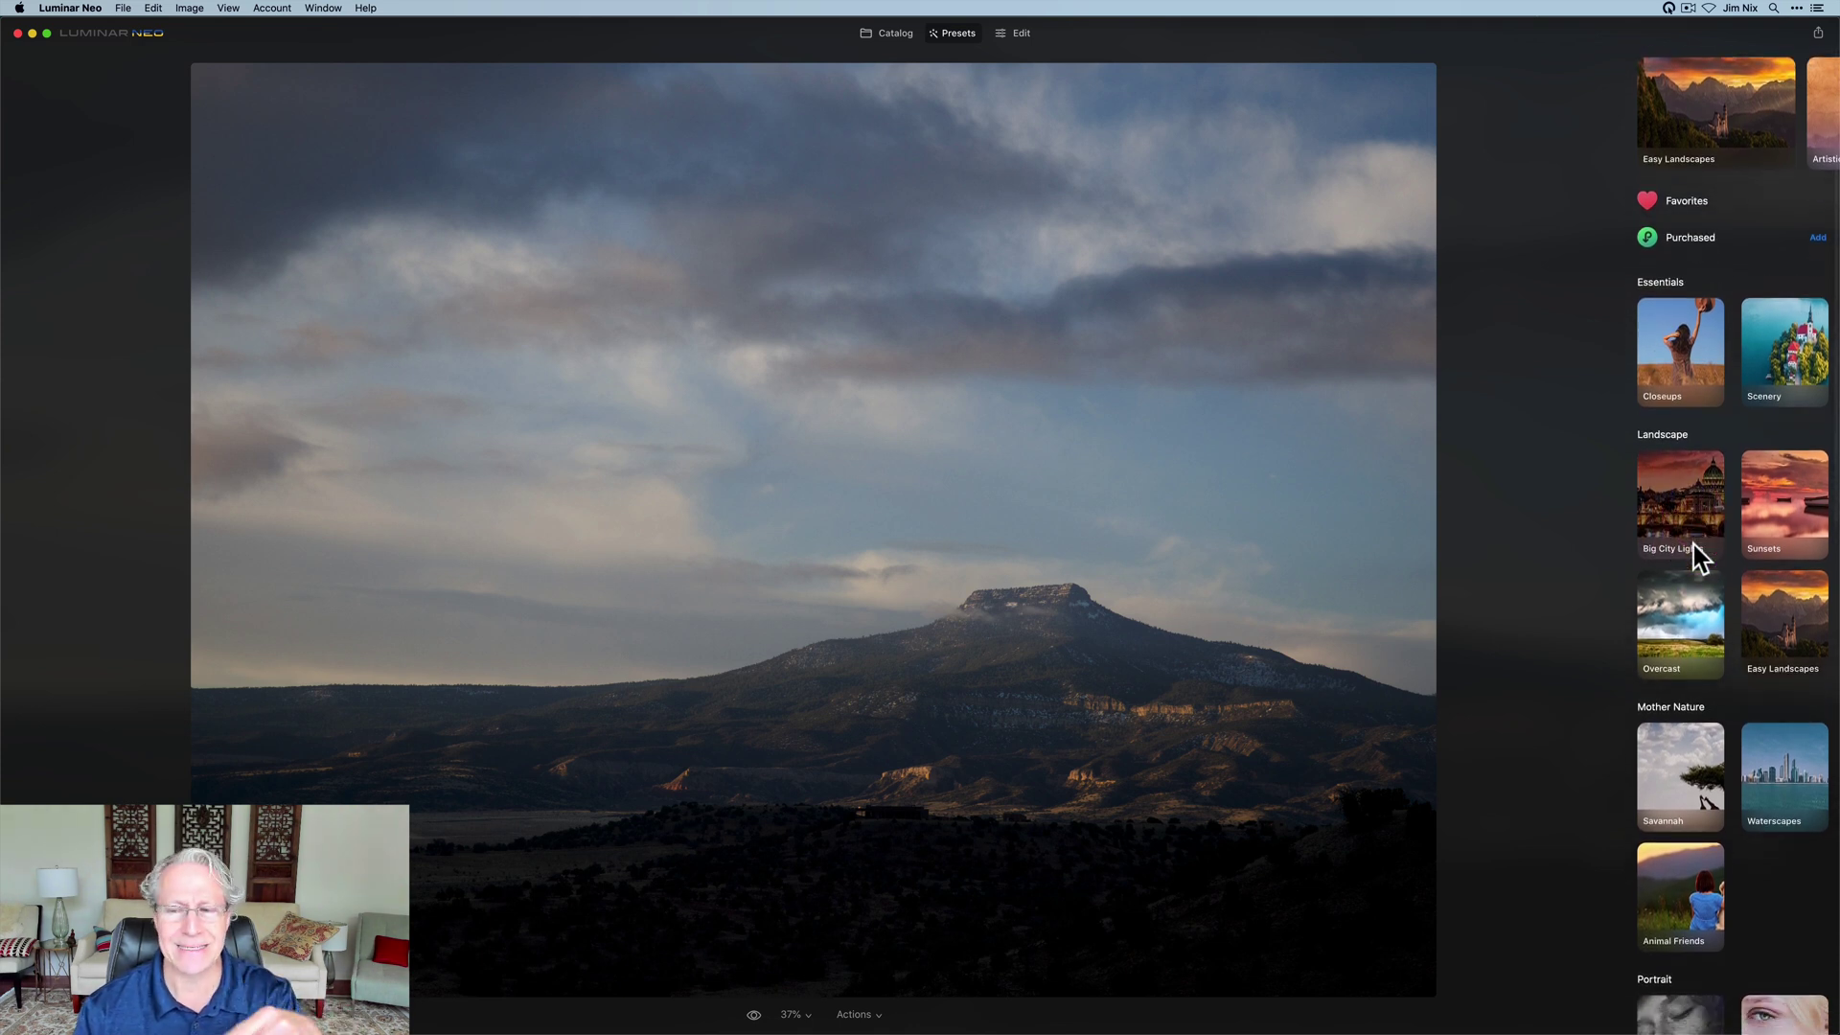
{"action": "scroll", "coordinate": [1693, 546], "scroll_direction": "down", "scroll_amount": 10}
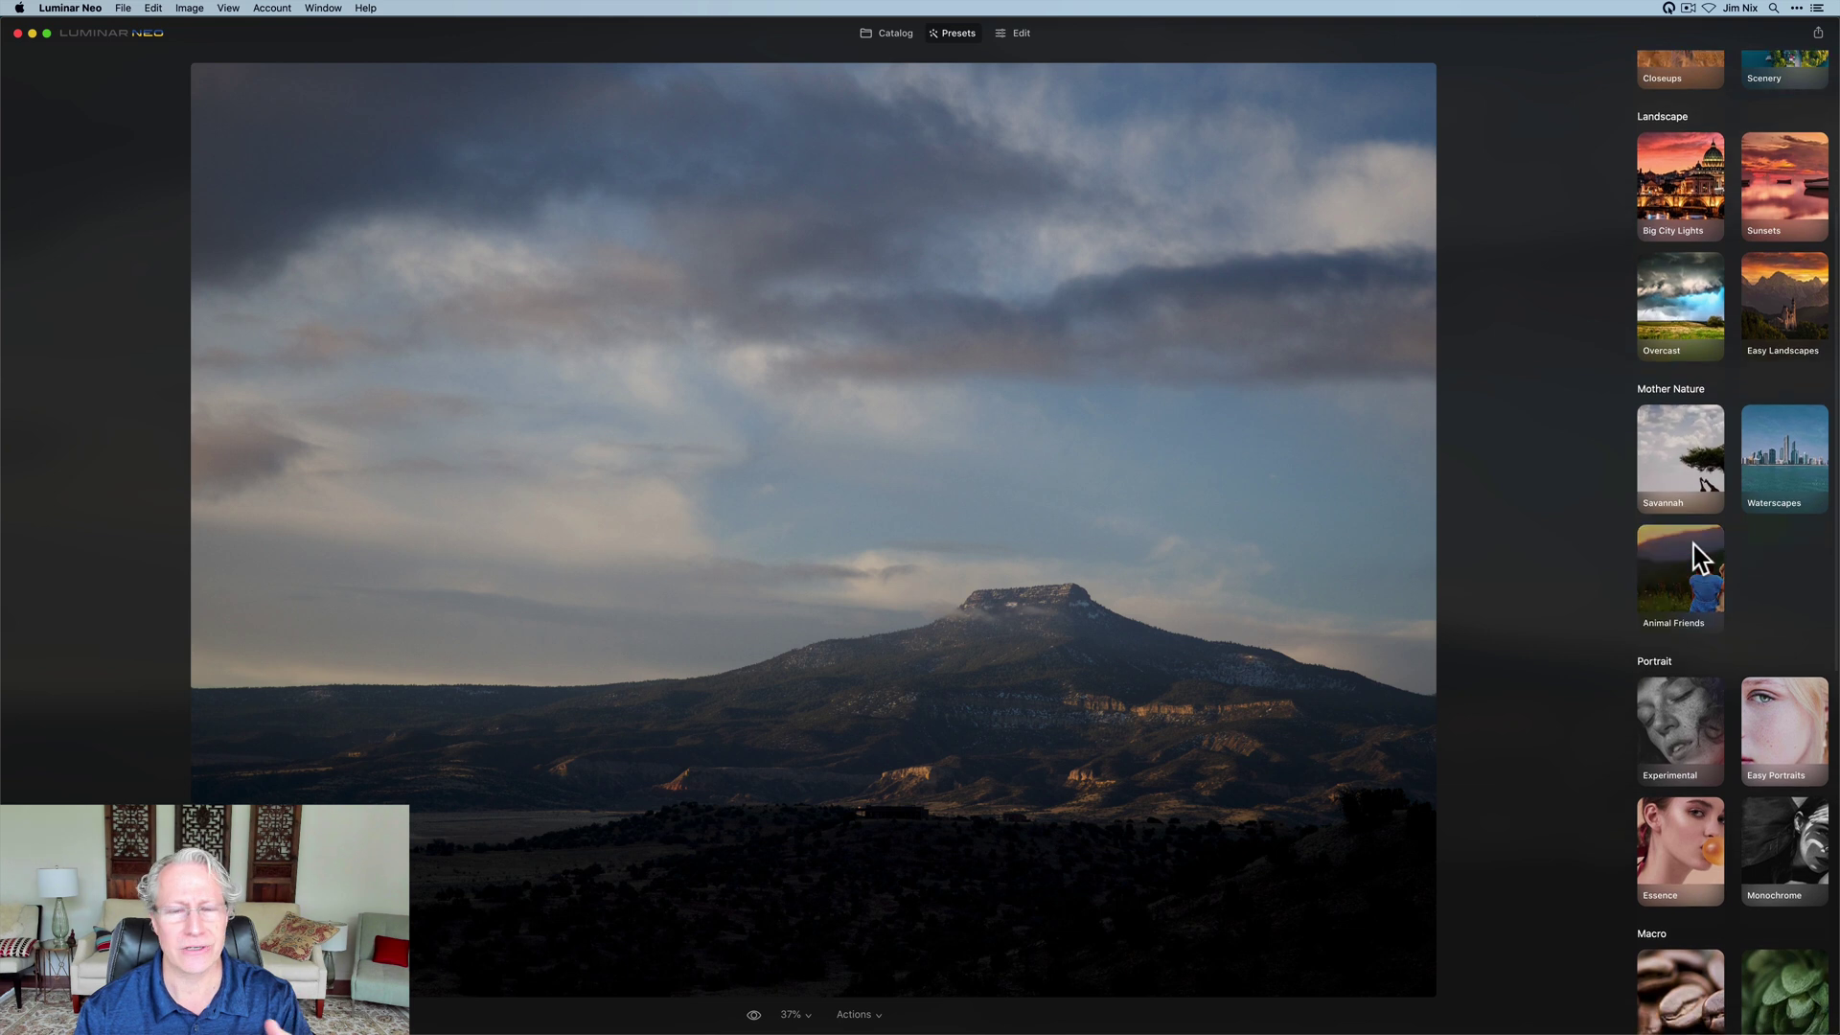
{"action": "scroll", "coordinate": [1692, 542], "scroll_direction": "down", "scroll_amount": 3}
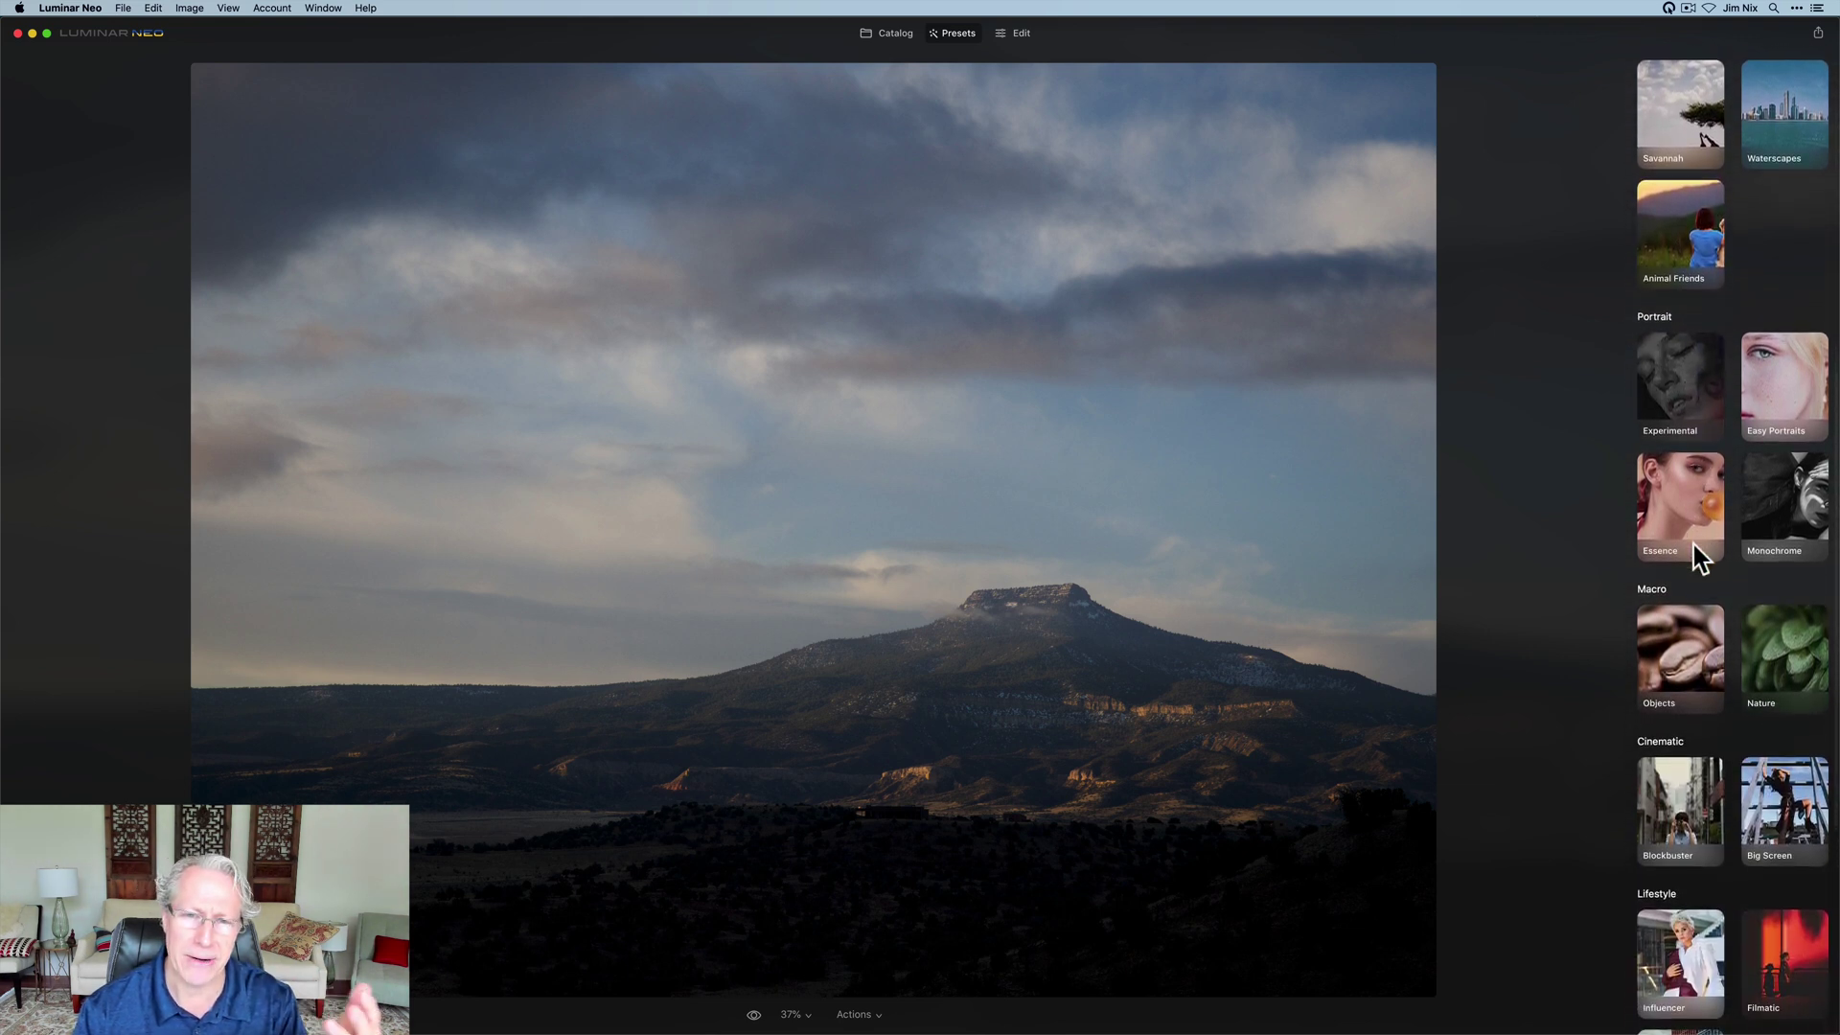
{"action": "left_click", "coordinate": [1739, 647]}
{"action": "scroll", "coordinate": [1740, 647], "scroll_direction": "down", "scroll_amount": 2}
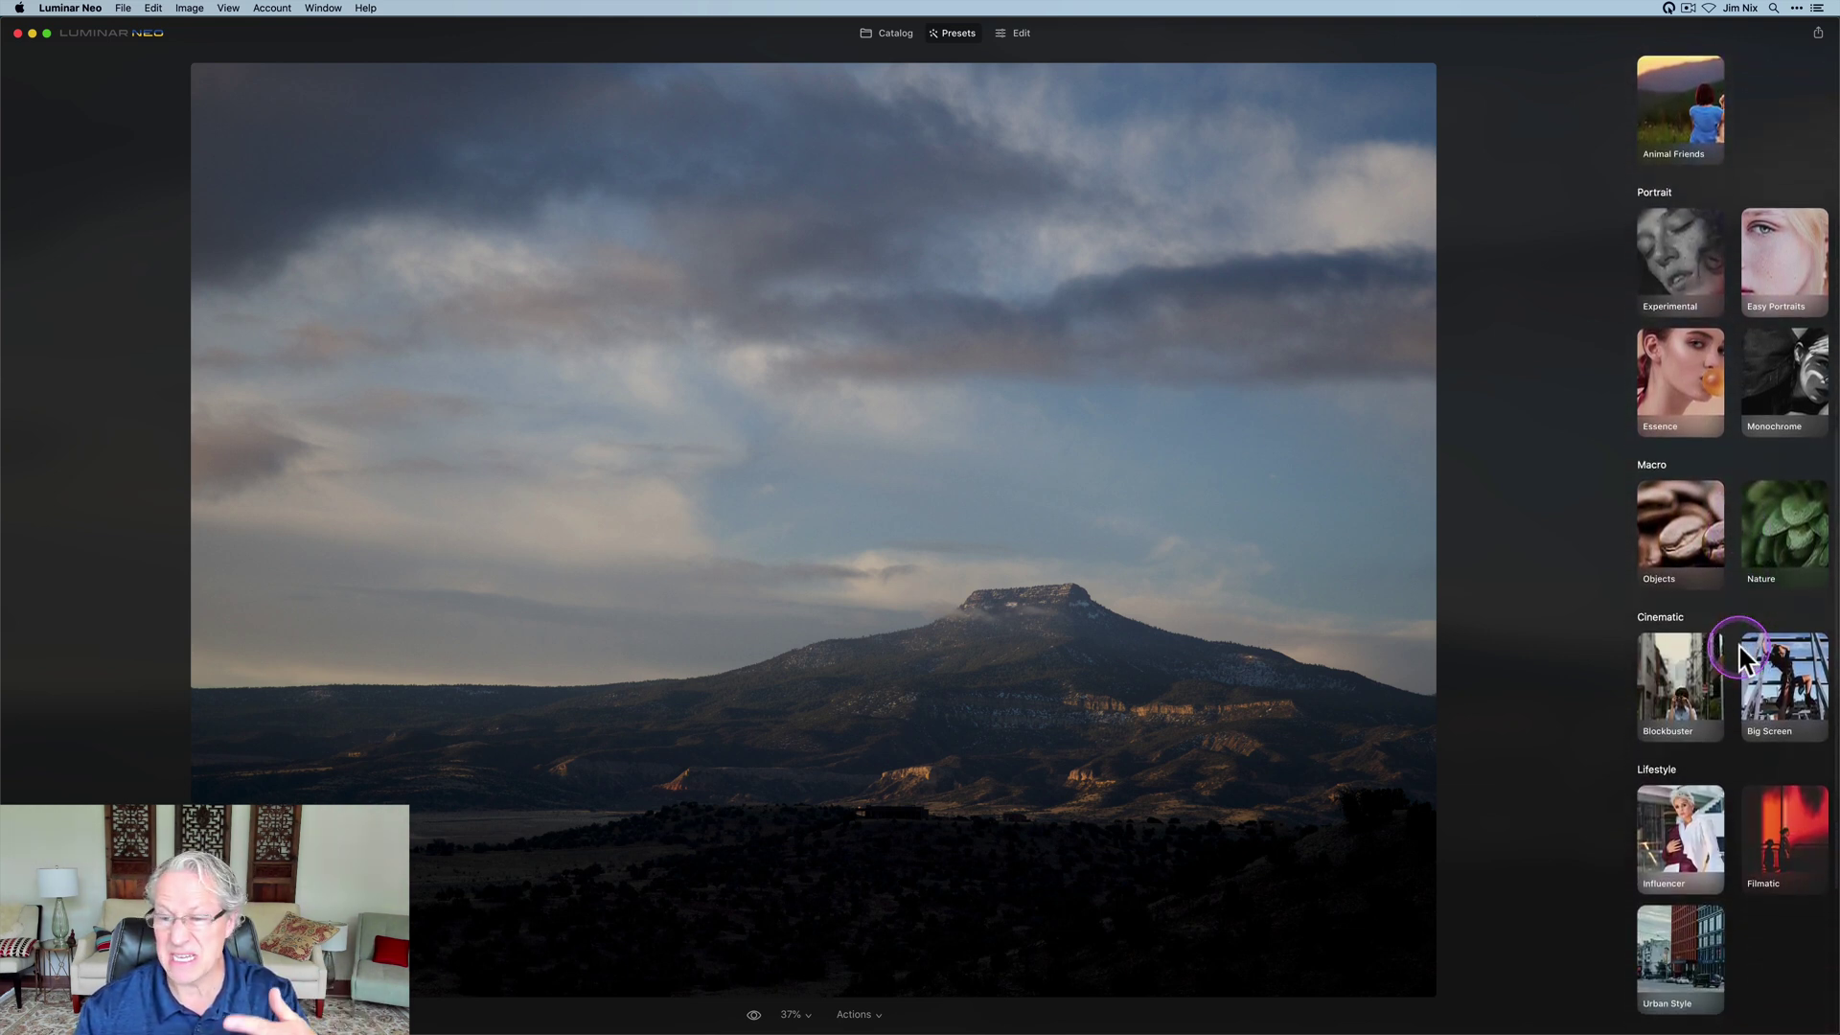
{"action": "scroll", "coordinate": [1740, 647], "scroll_direction": "up", "scroll_amount": 15}
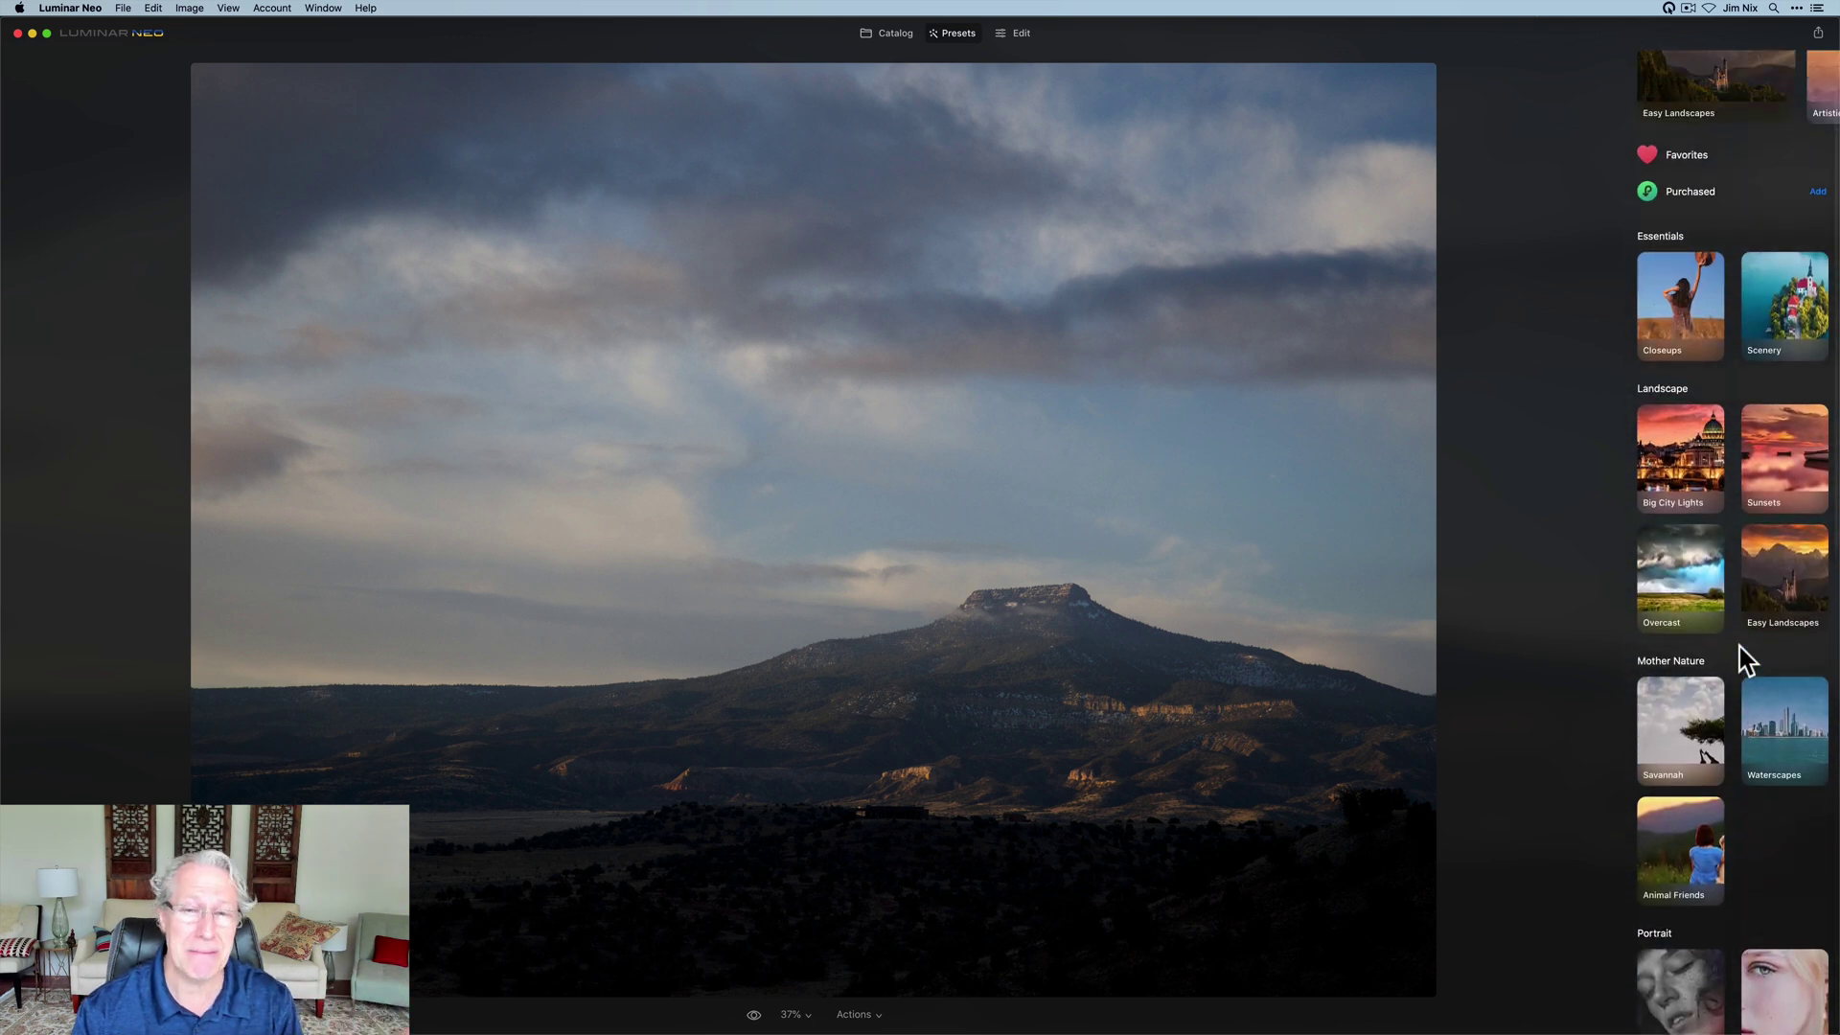
{"action": "left_click", "coordinate": [1661, 415]}
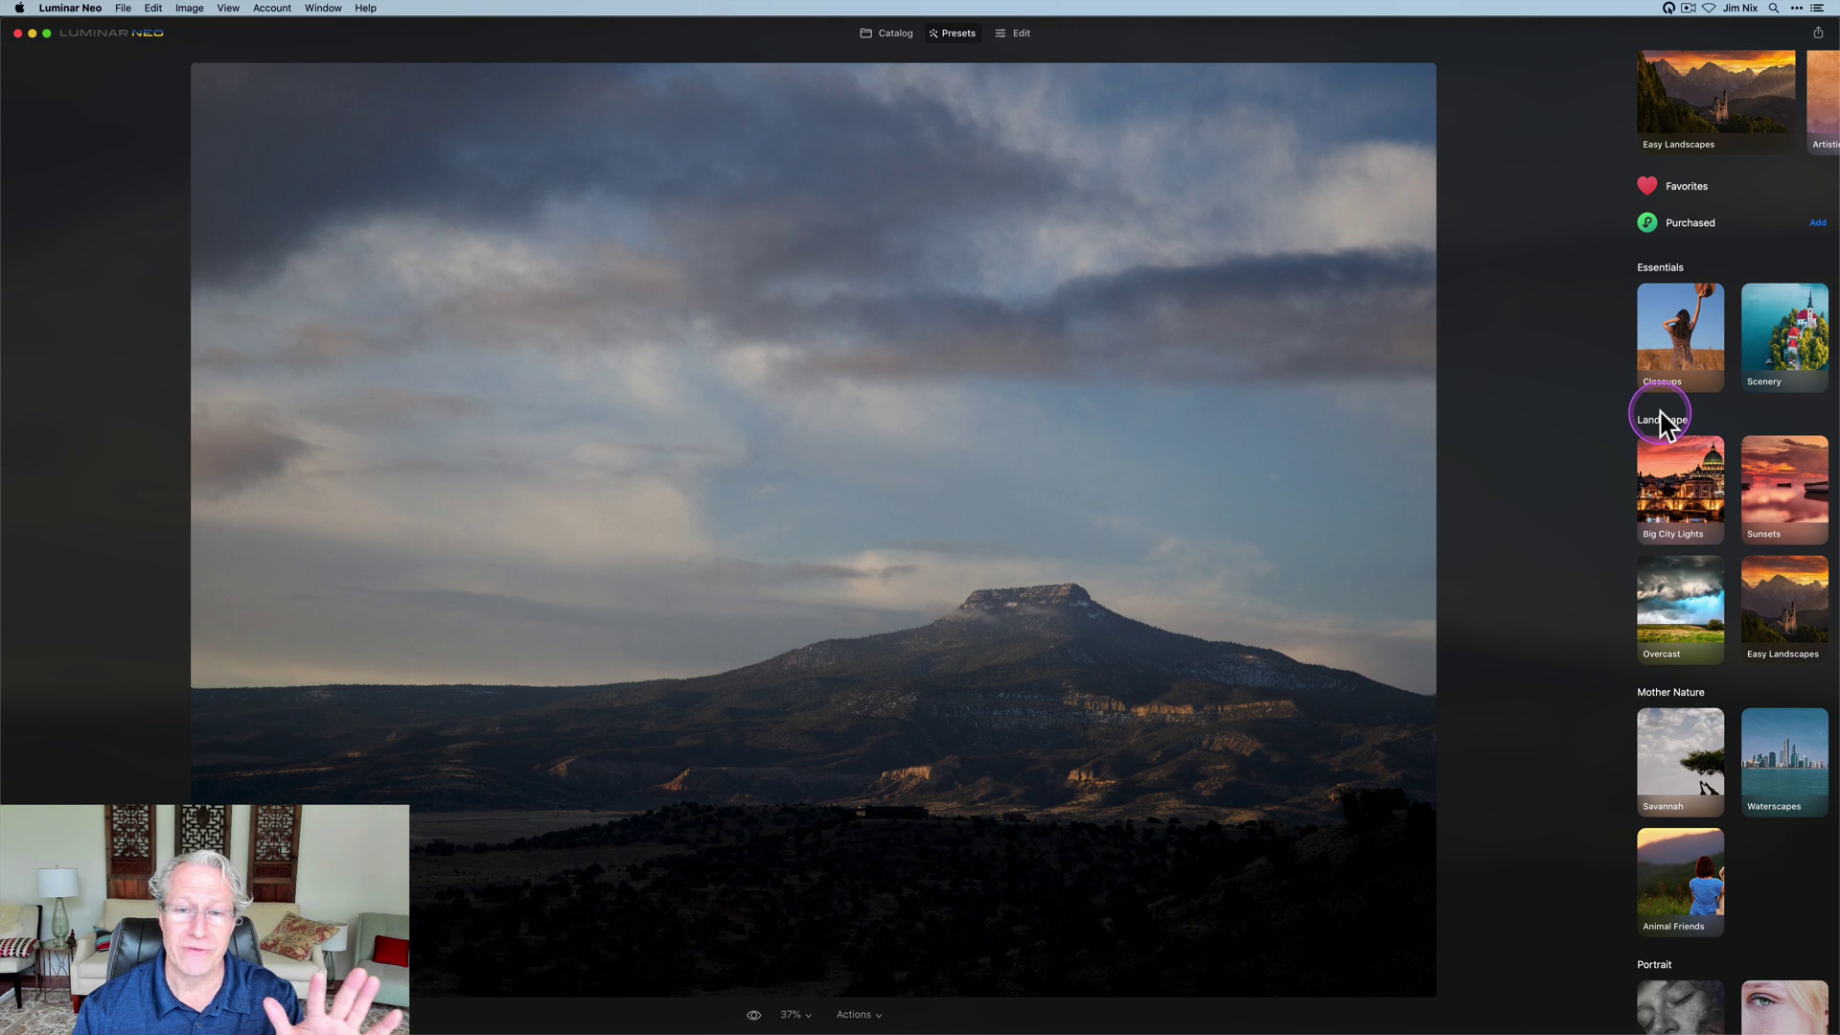
{"action": "left_click", "coordinate": [1716, 91]}
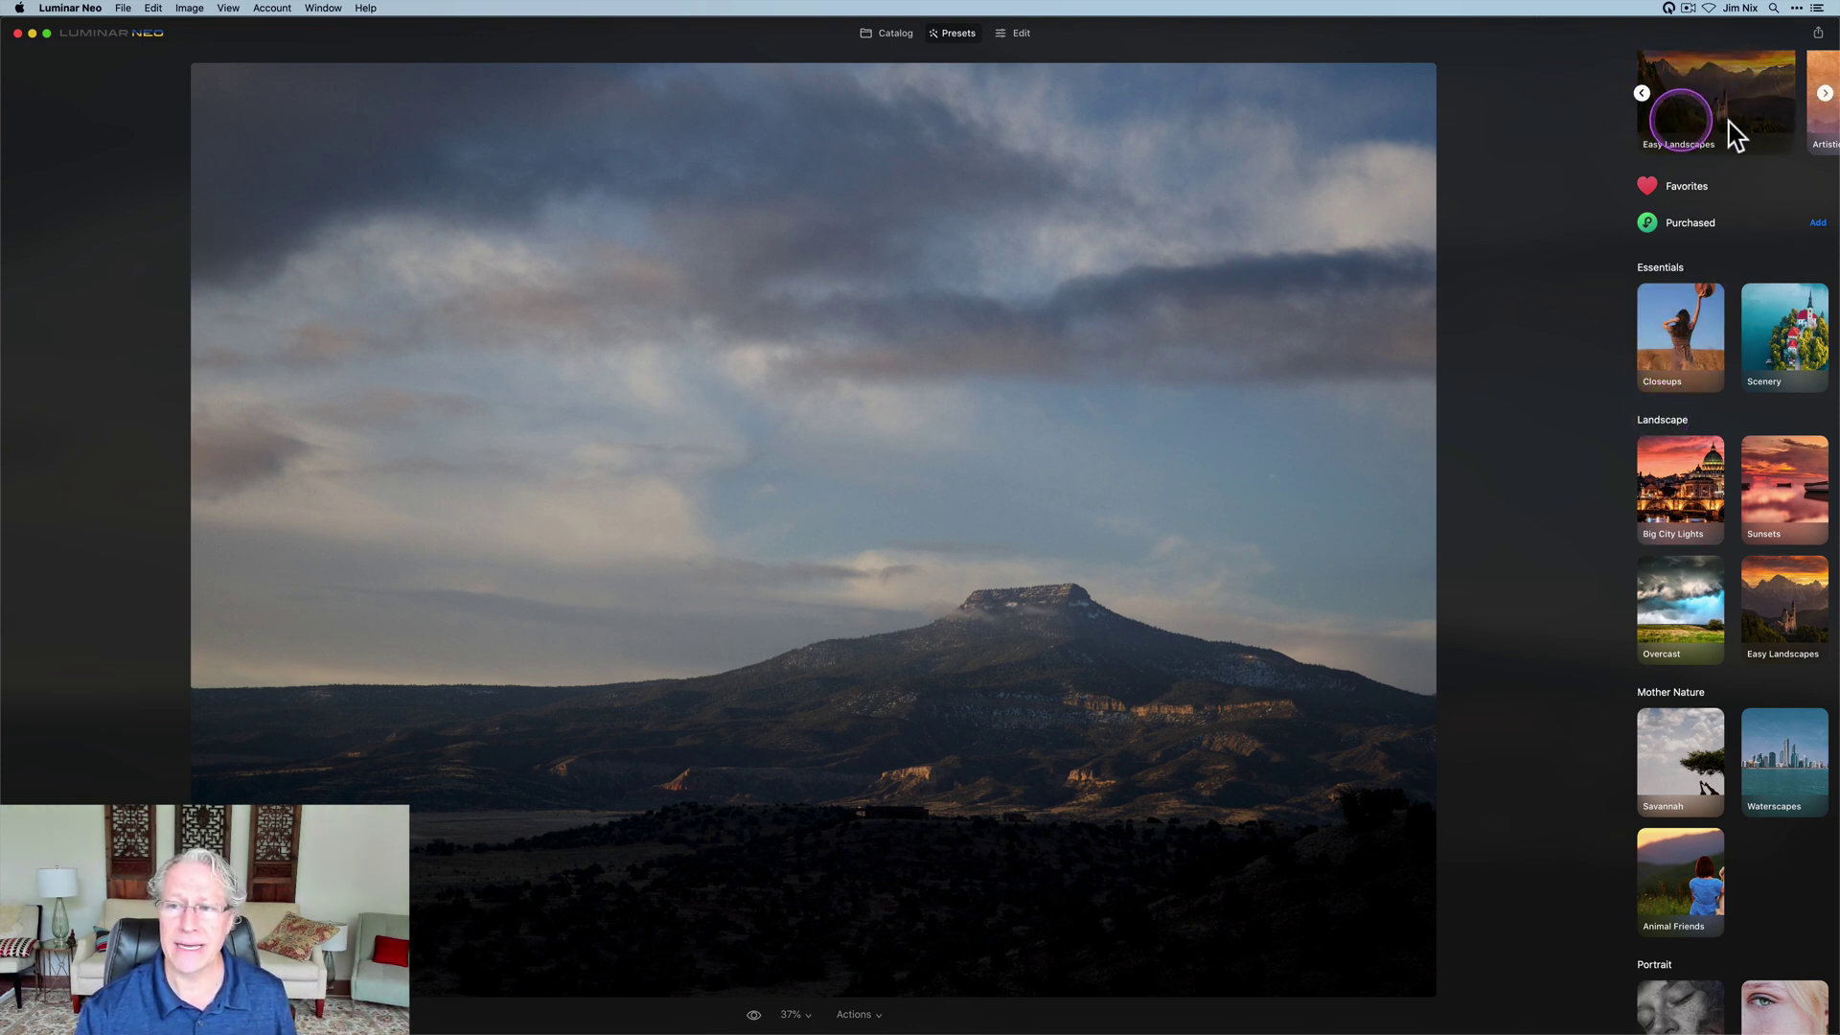
{"action": "scroll", "coordinate": [1725, 361], "scroll_direction": "up", "scroll_amount": 2}
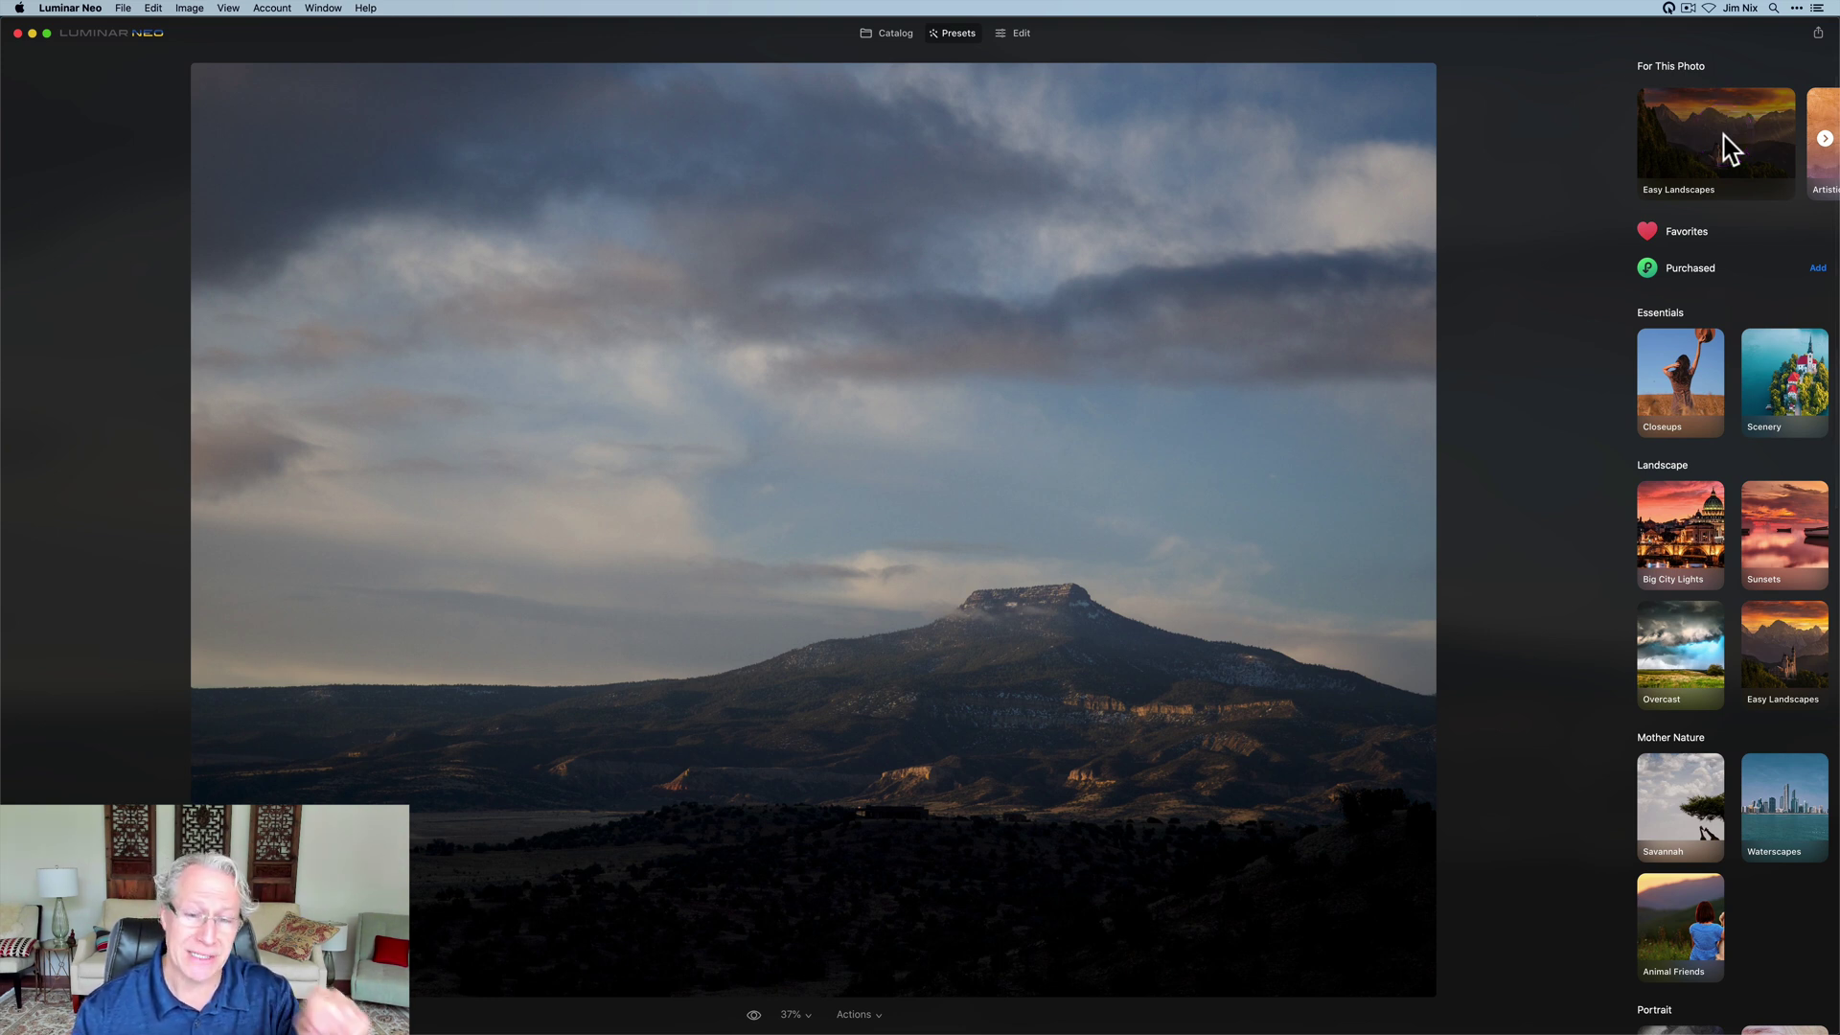
{"action": "left_click", "coordinate": [1706, 160]}
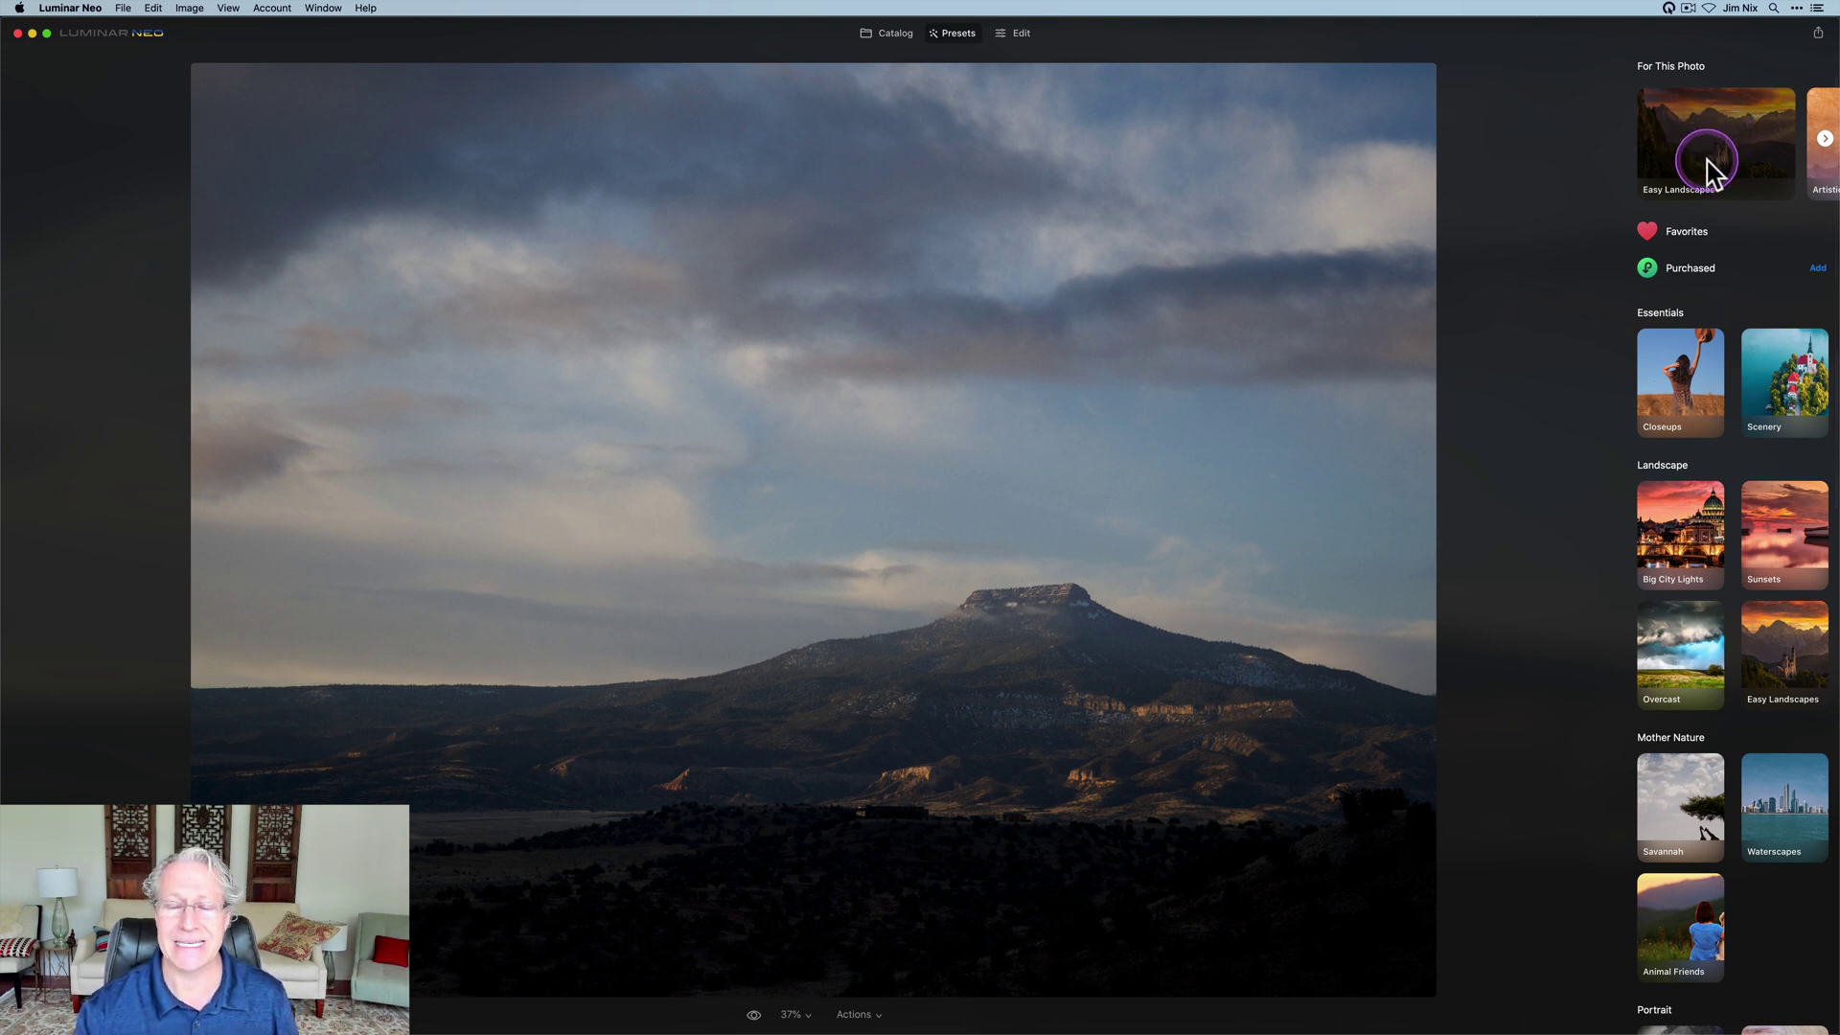
{"action": "left_click", "coordinate": [1710, 165]}
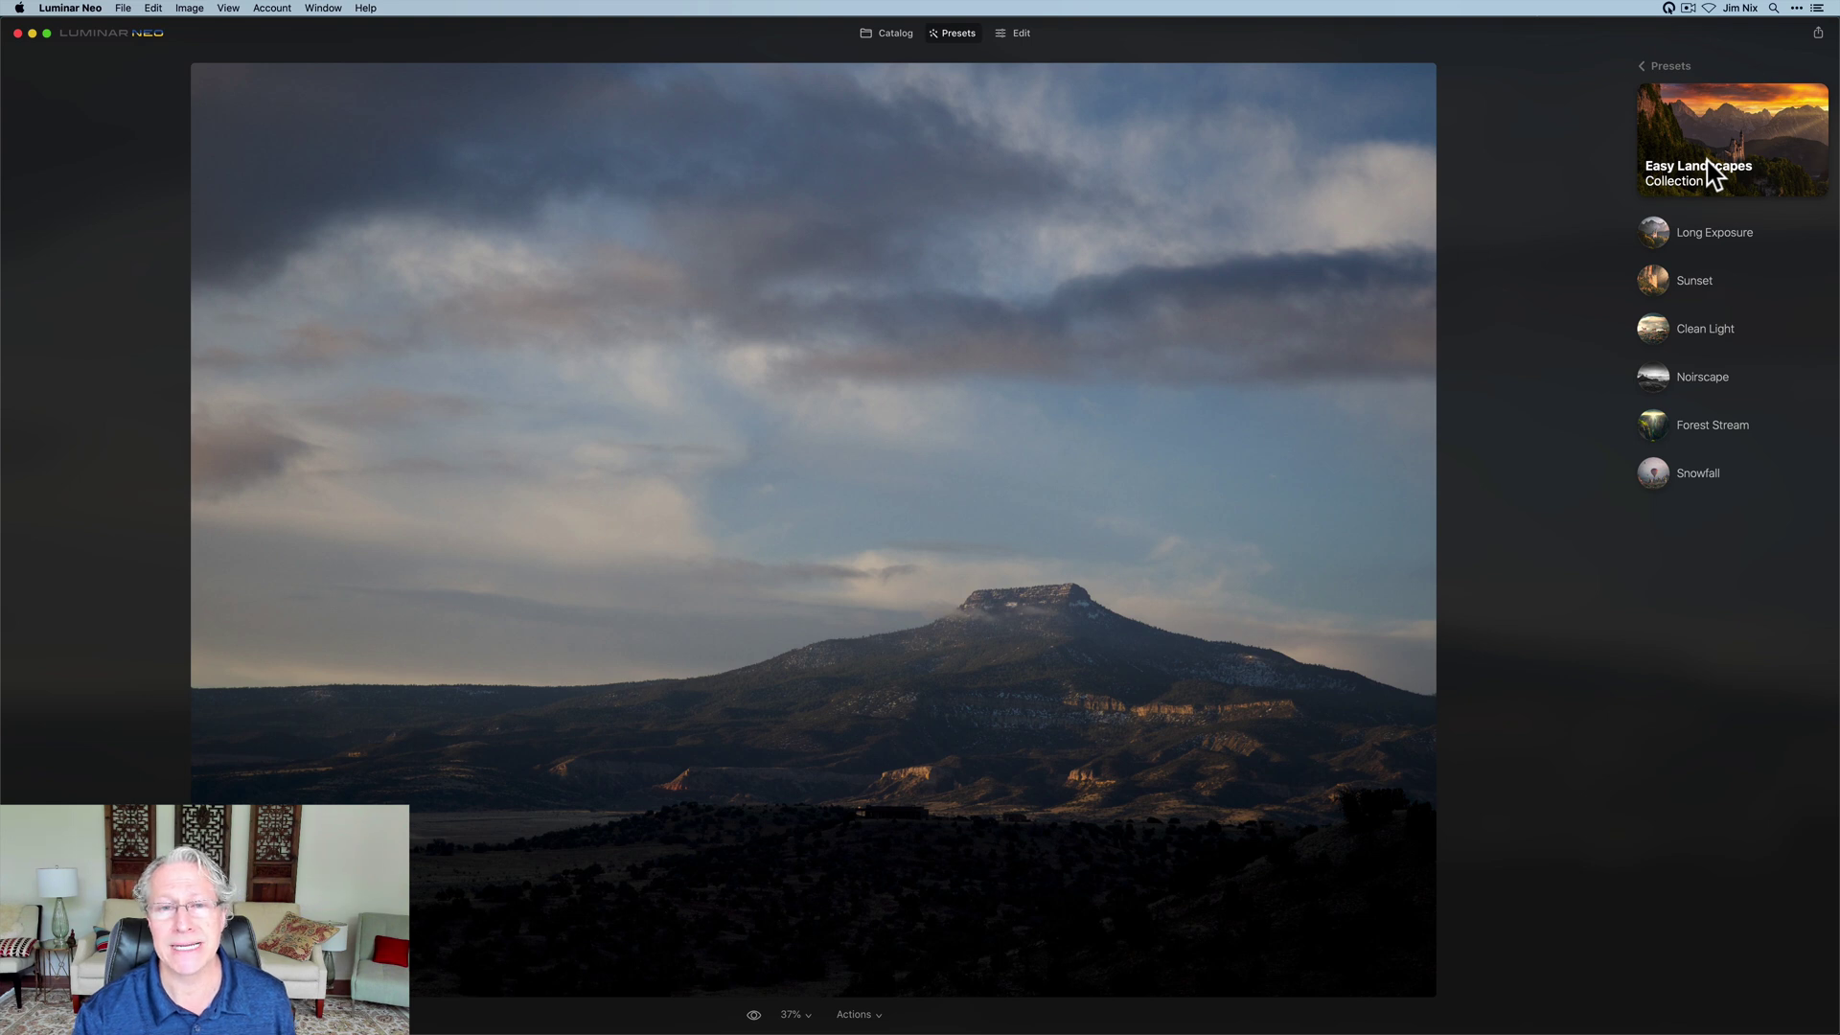
- Apply the Easy Landscapes 'Sunset' preset to the mountain photo
{"action": "left_click", "coordinate": [1656, 284]}
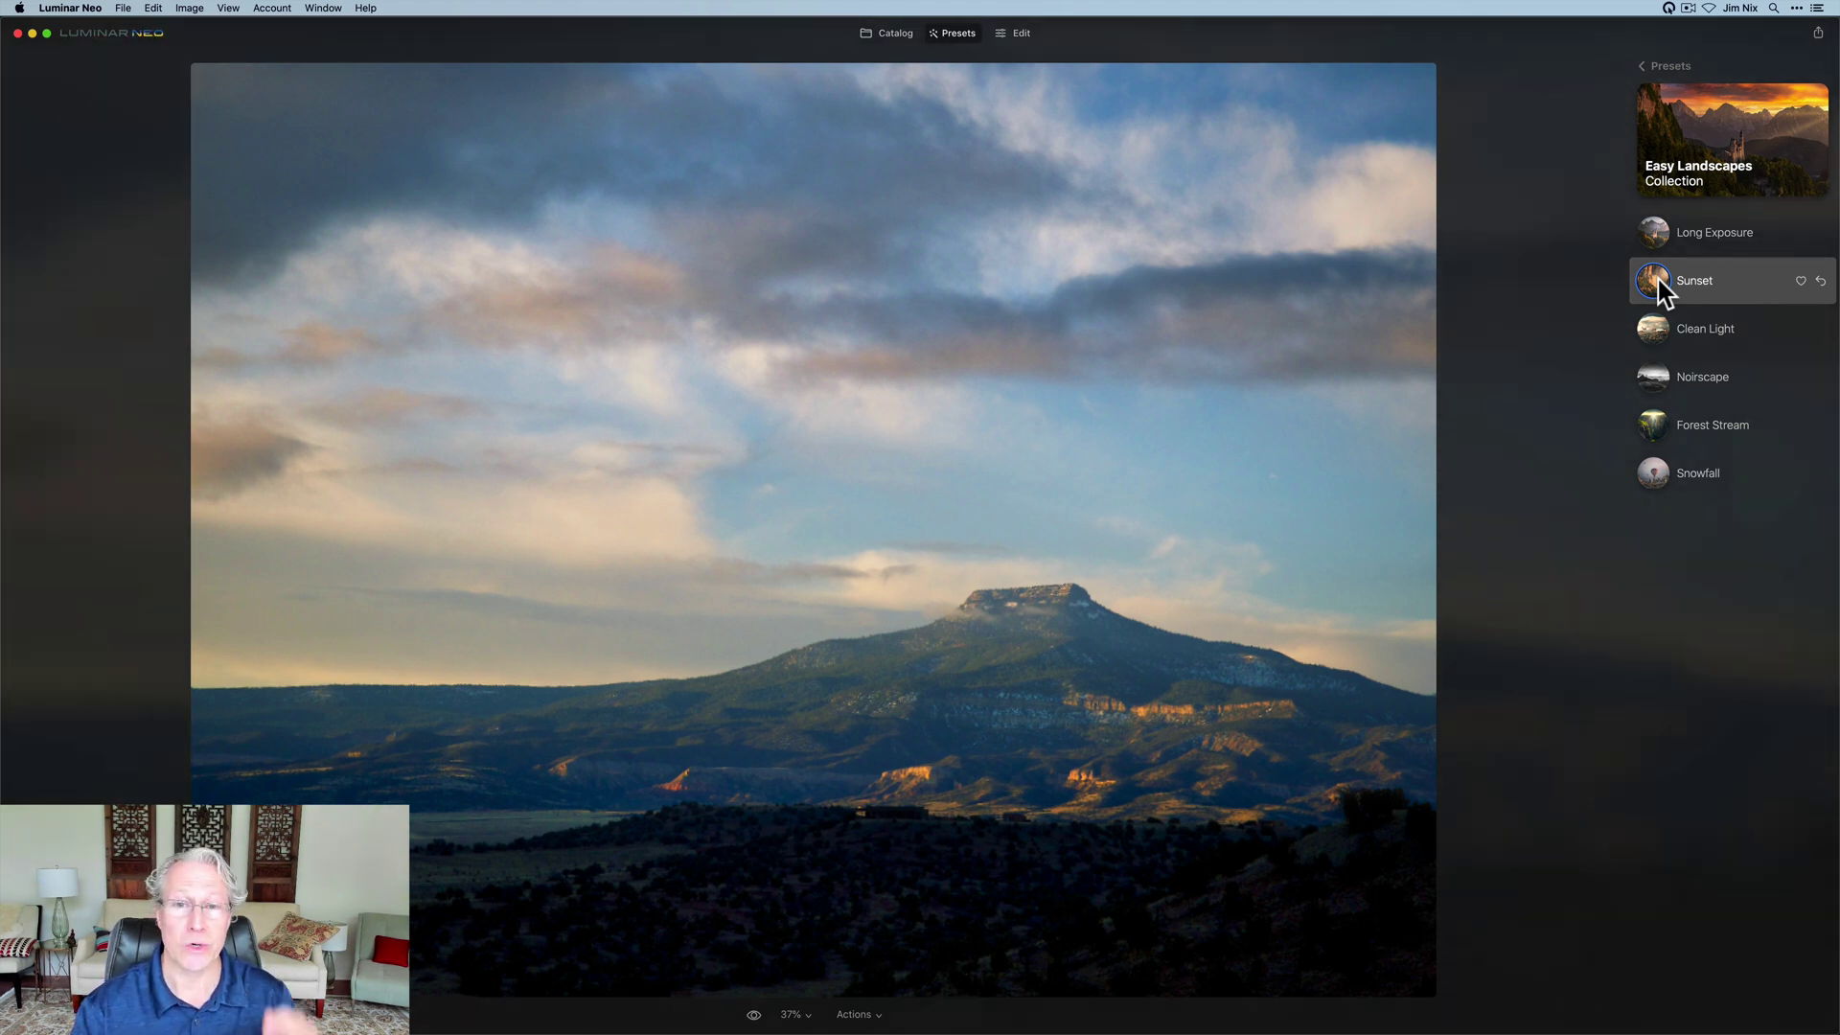
{"action": "left_click", "coordinate": [1022, 33]}
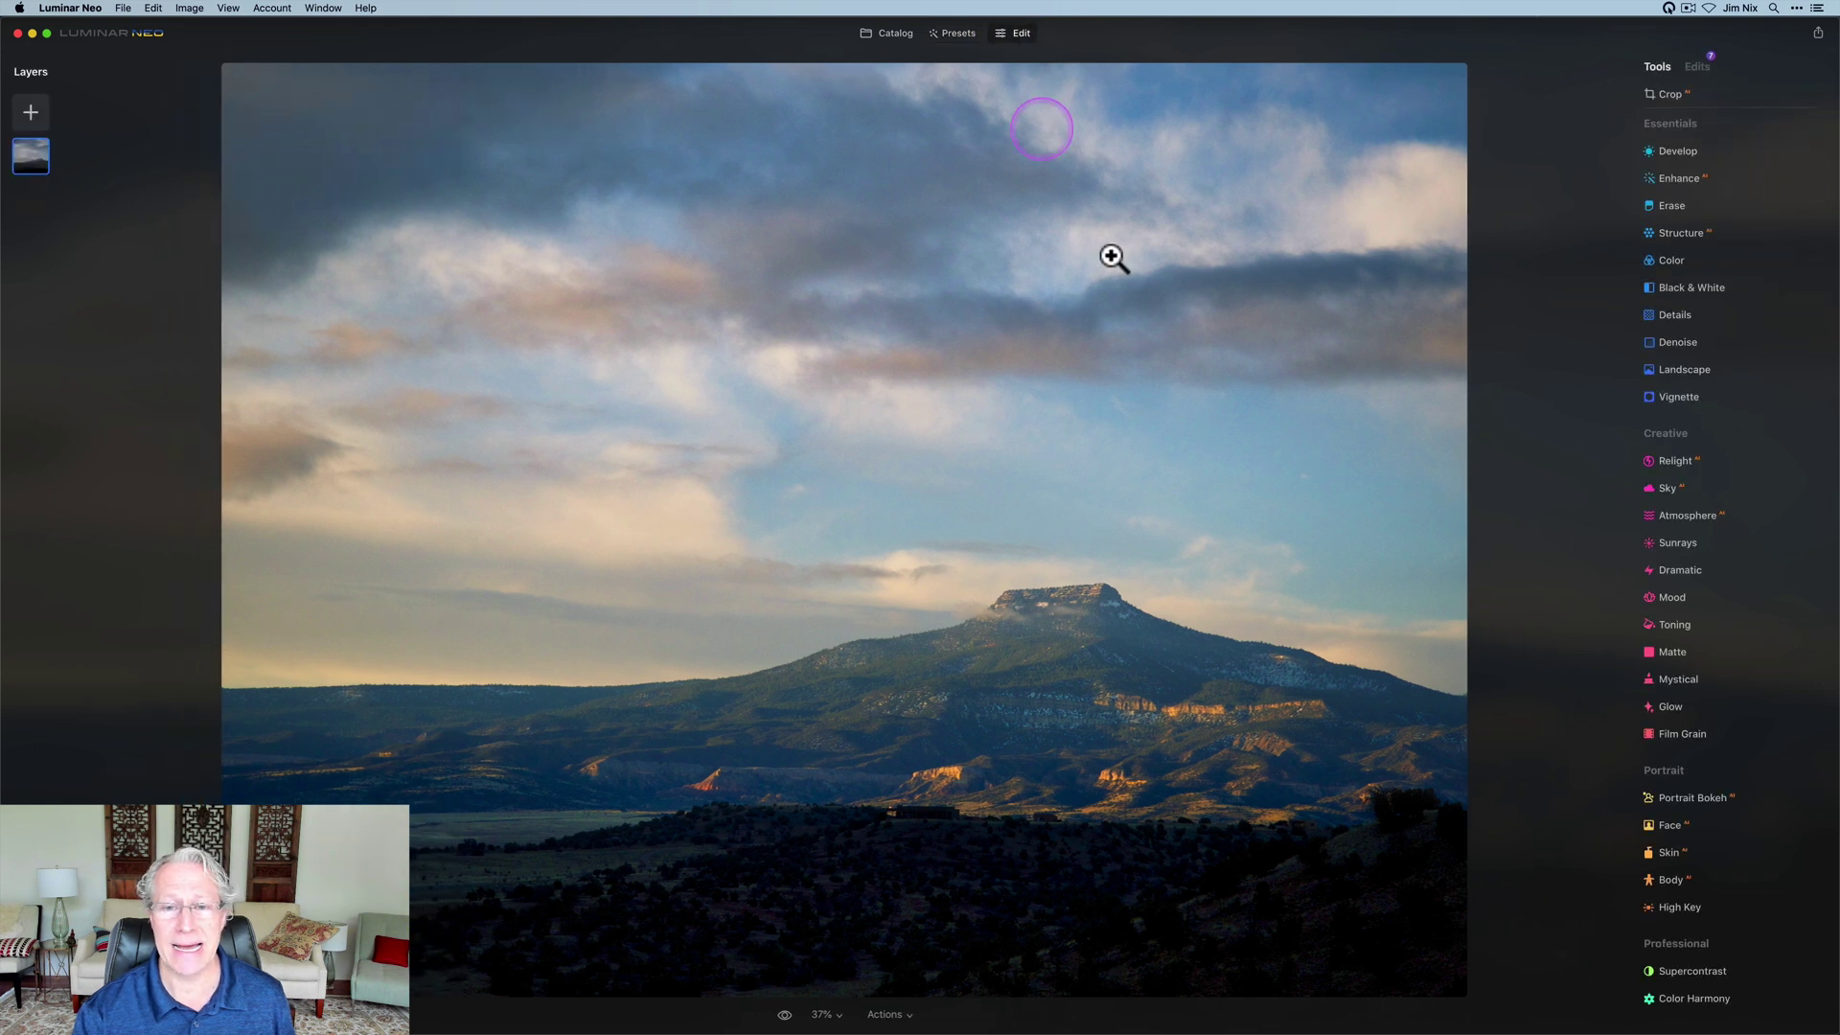
- Review the preset's edits and raise Landscape Golden Hour from 40 to 74
{"action": "left_click", "coordinate": [1705, 66]}
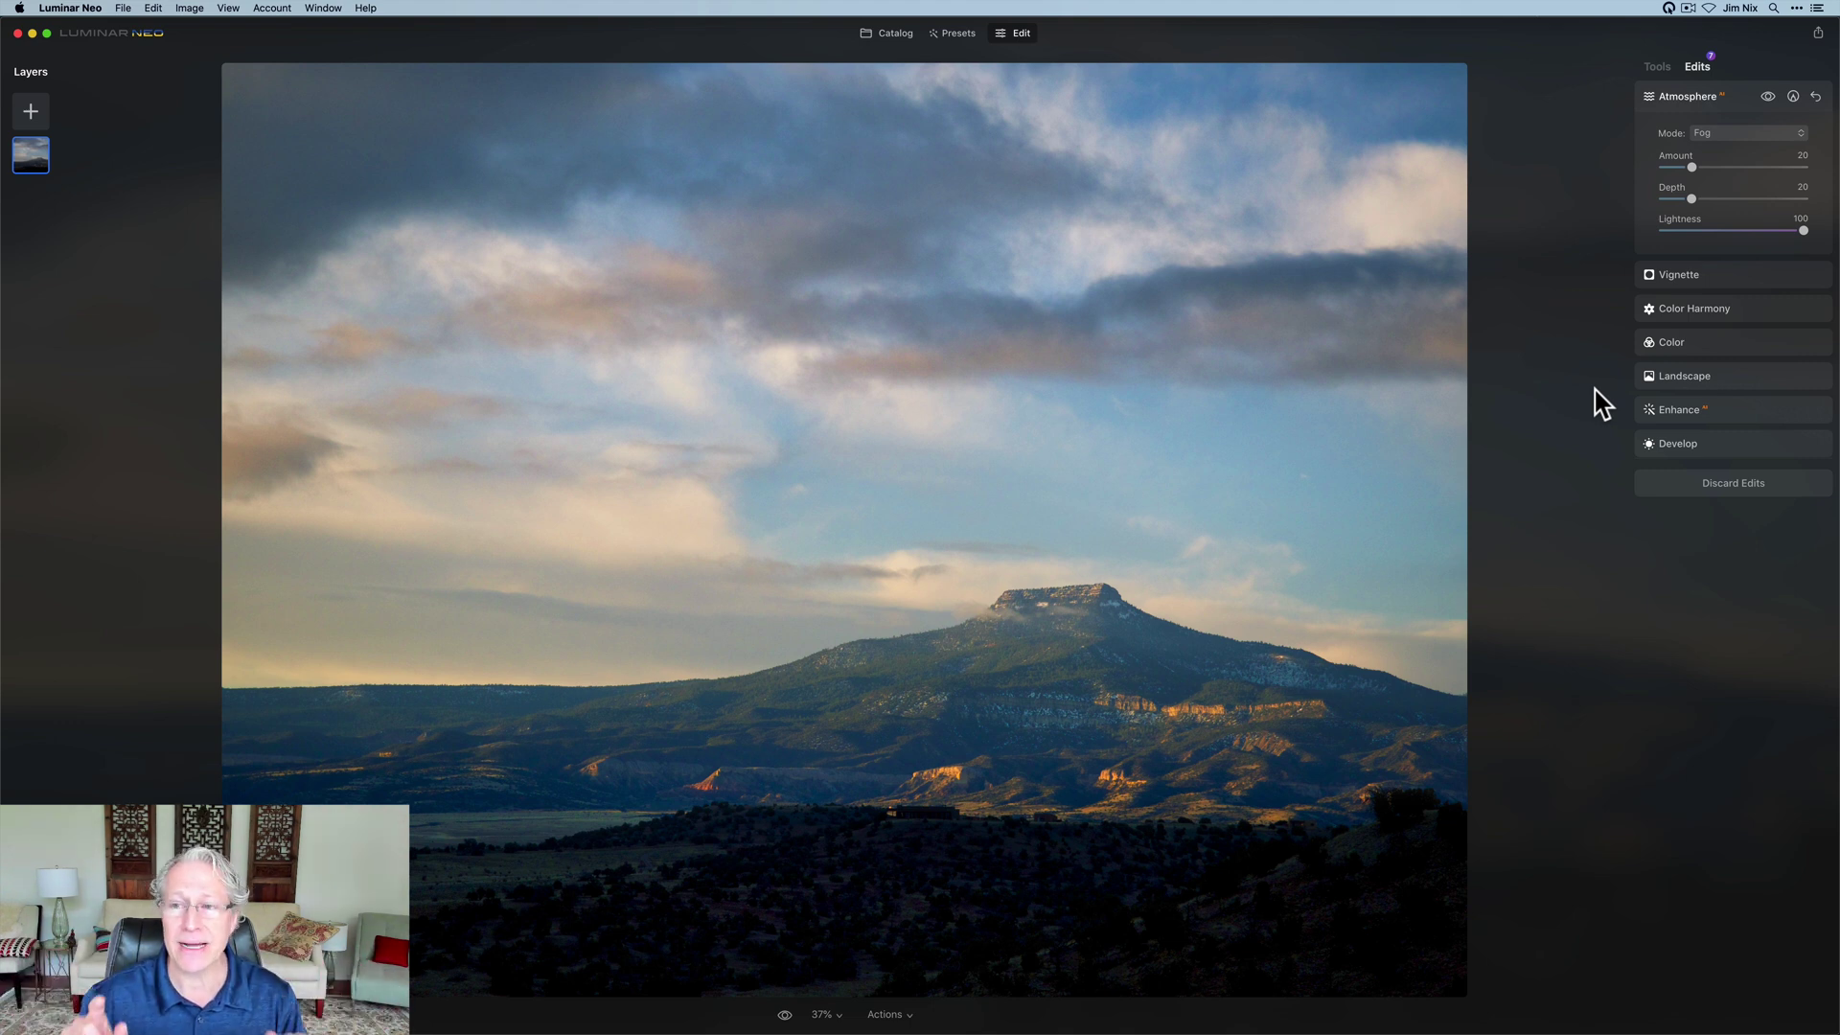
{"action": "left_click", "coordinate": [1688, 373]}
{"action": "left_click", "coordinate": [1721, 310]}
{"action": "left_click_drag", "start_coordinate": [1721, 310], "coordinate": [1769, 309]}
{"action": "left_click", "coordinate": [1688, 96]}
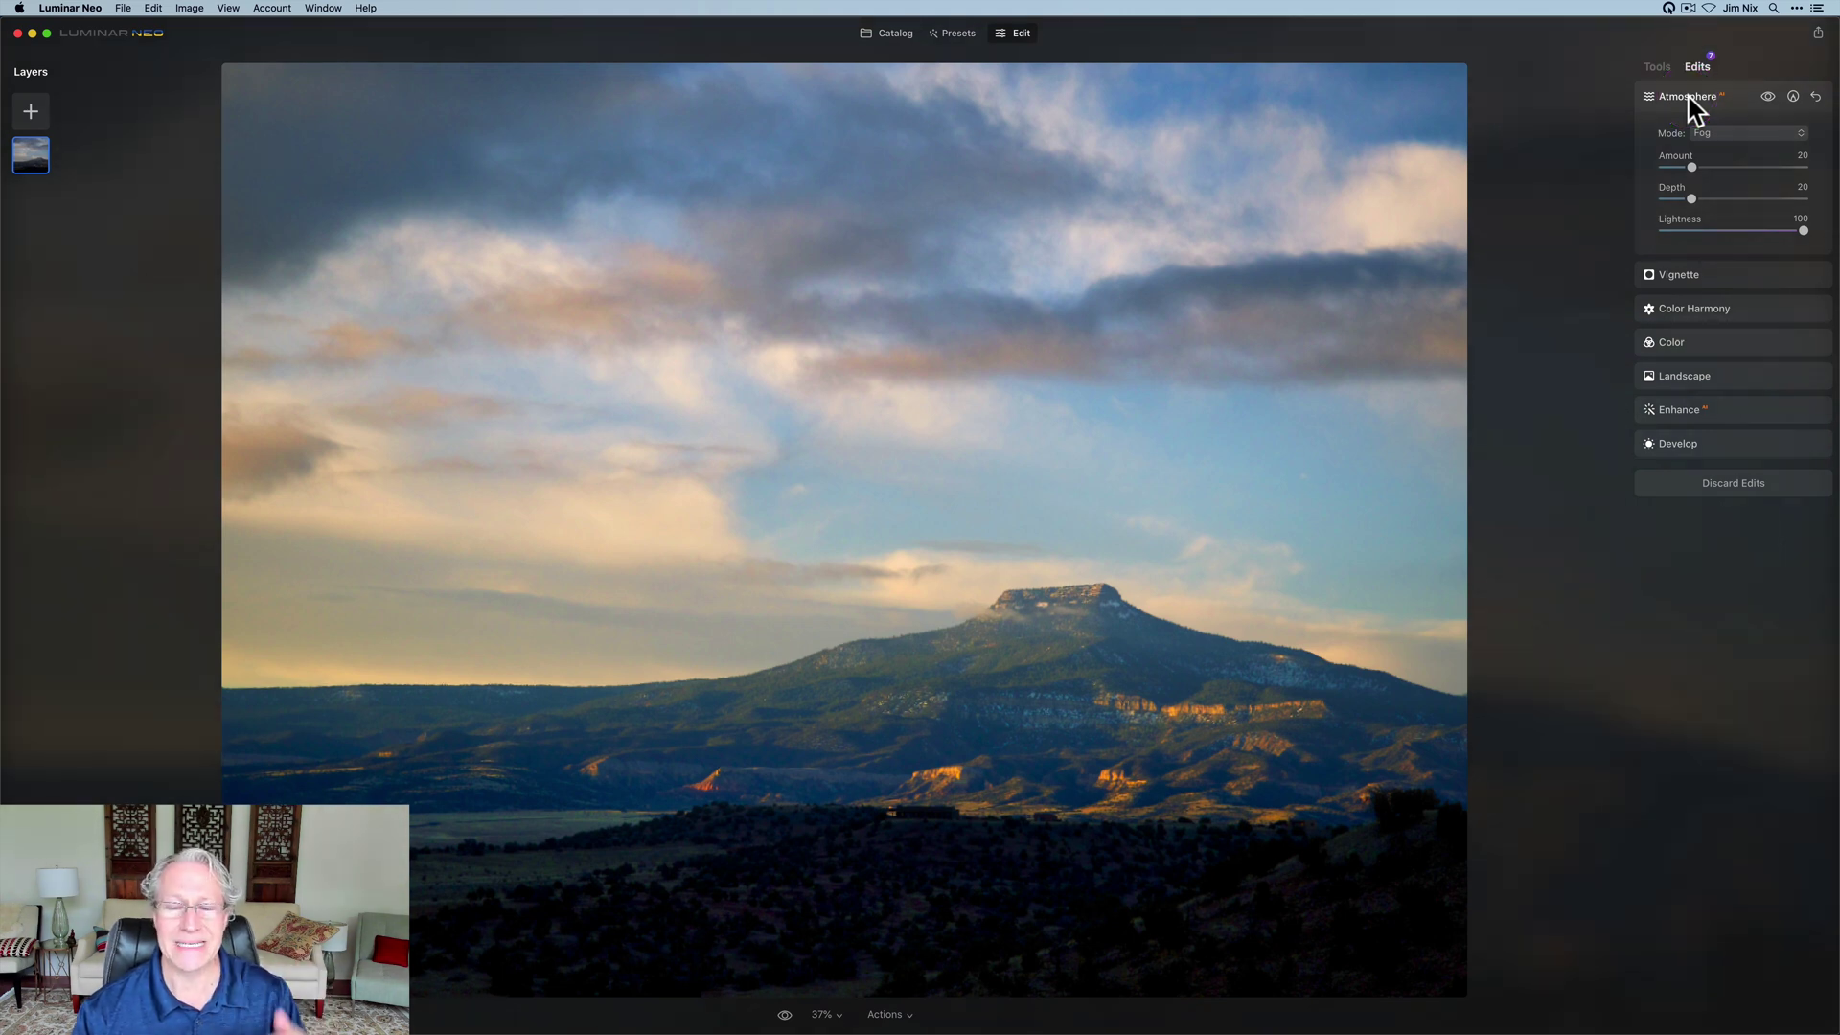
{"action": "left_click", "coordinate": [1688, 96]}
{"action": "left_click", "coordinate": [1654, 67]}
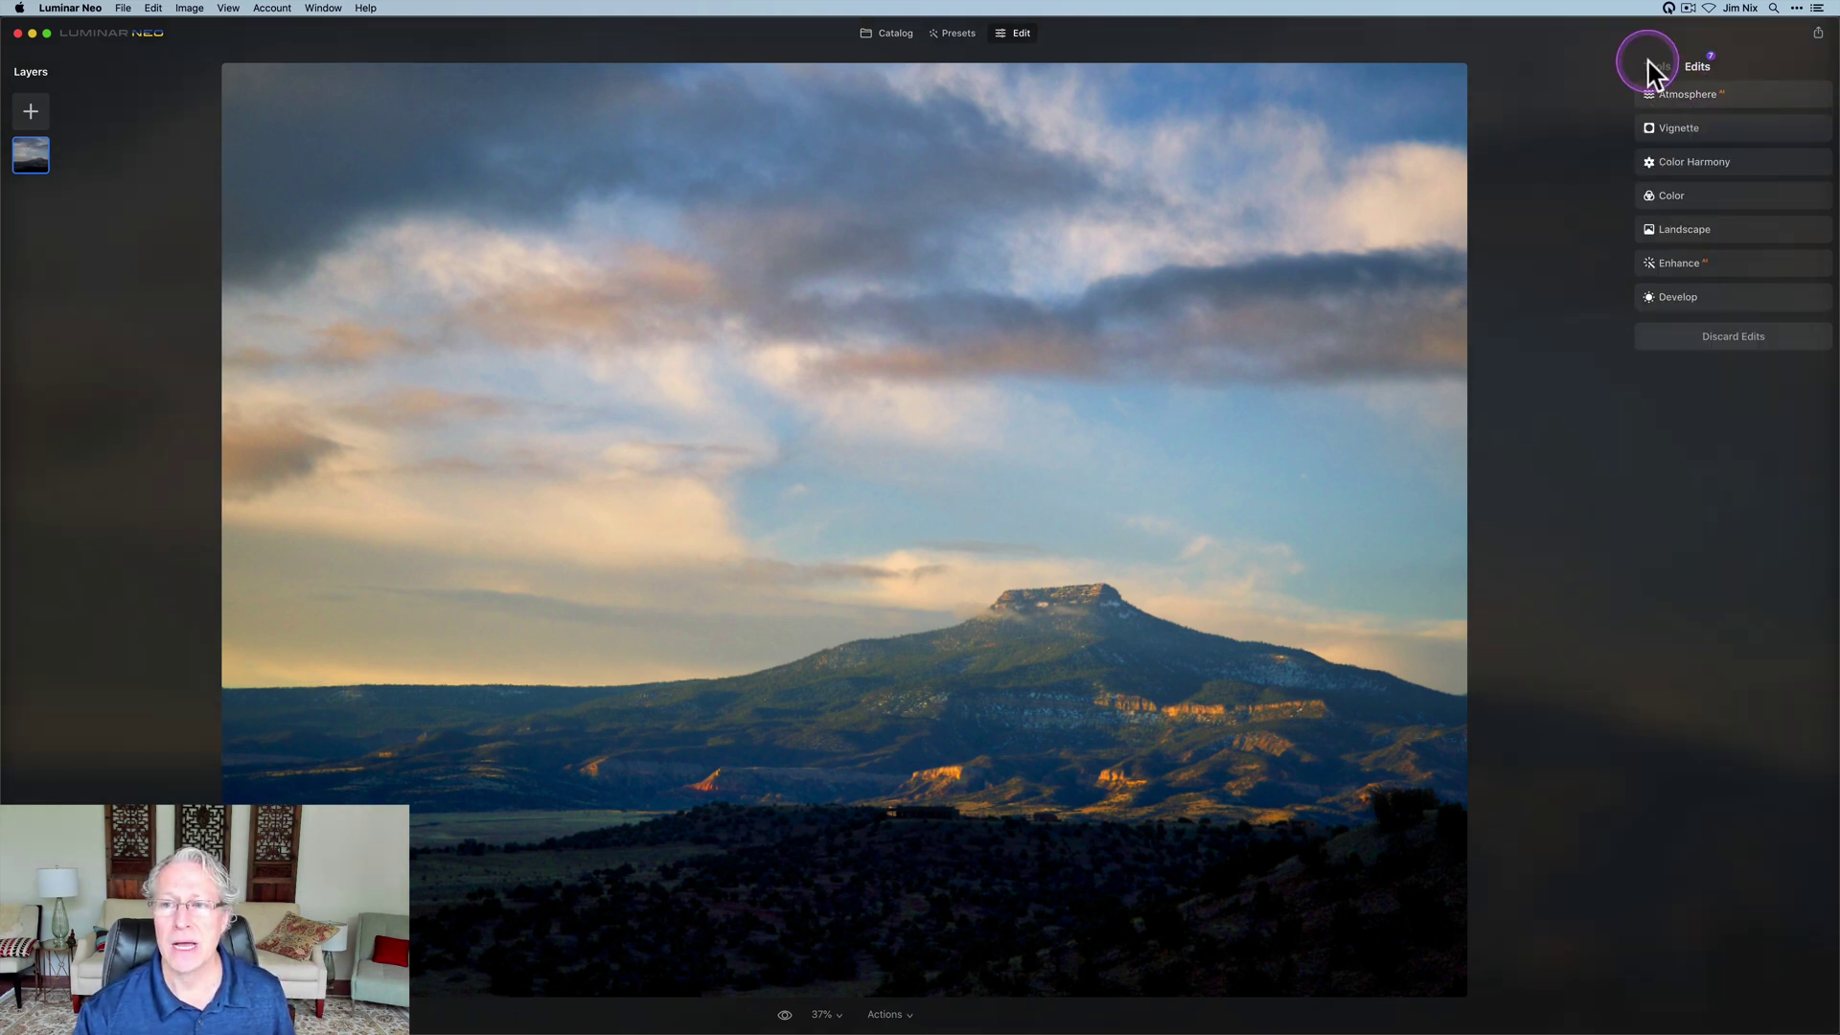
- Set Relight to Brightness Near -91, Brightness Far 15 and Depth 66
{"action": "left_click", "coordinate": [1663, 369]}
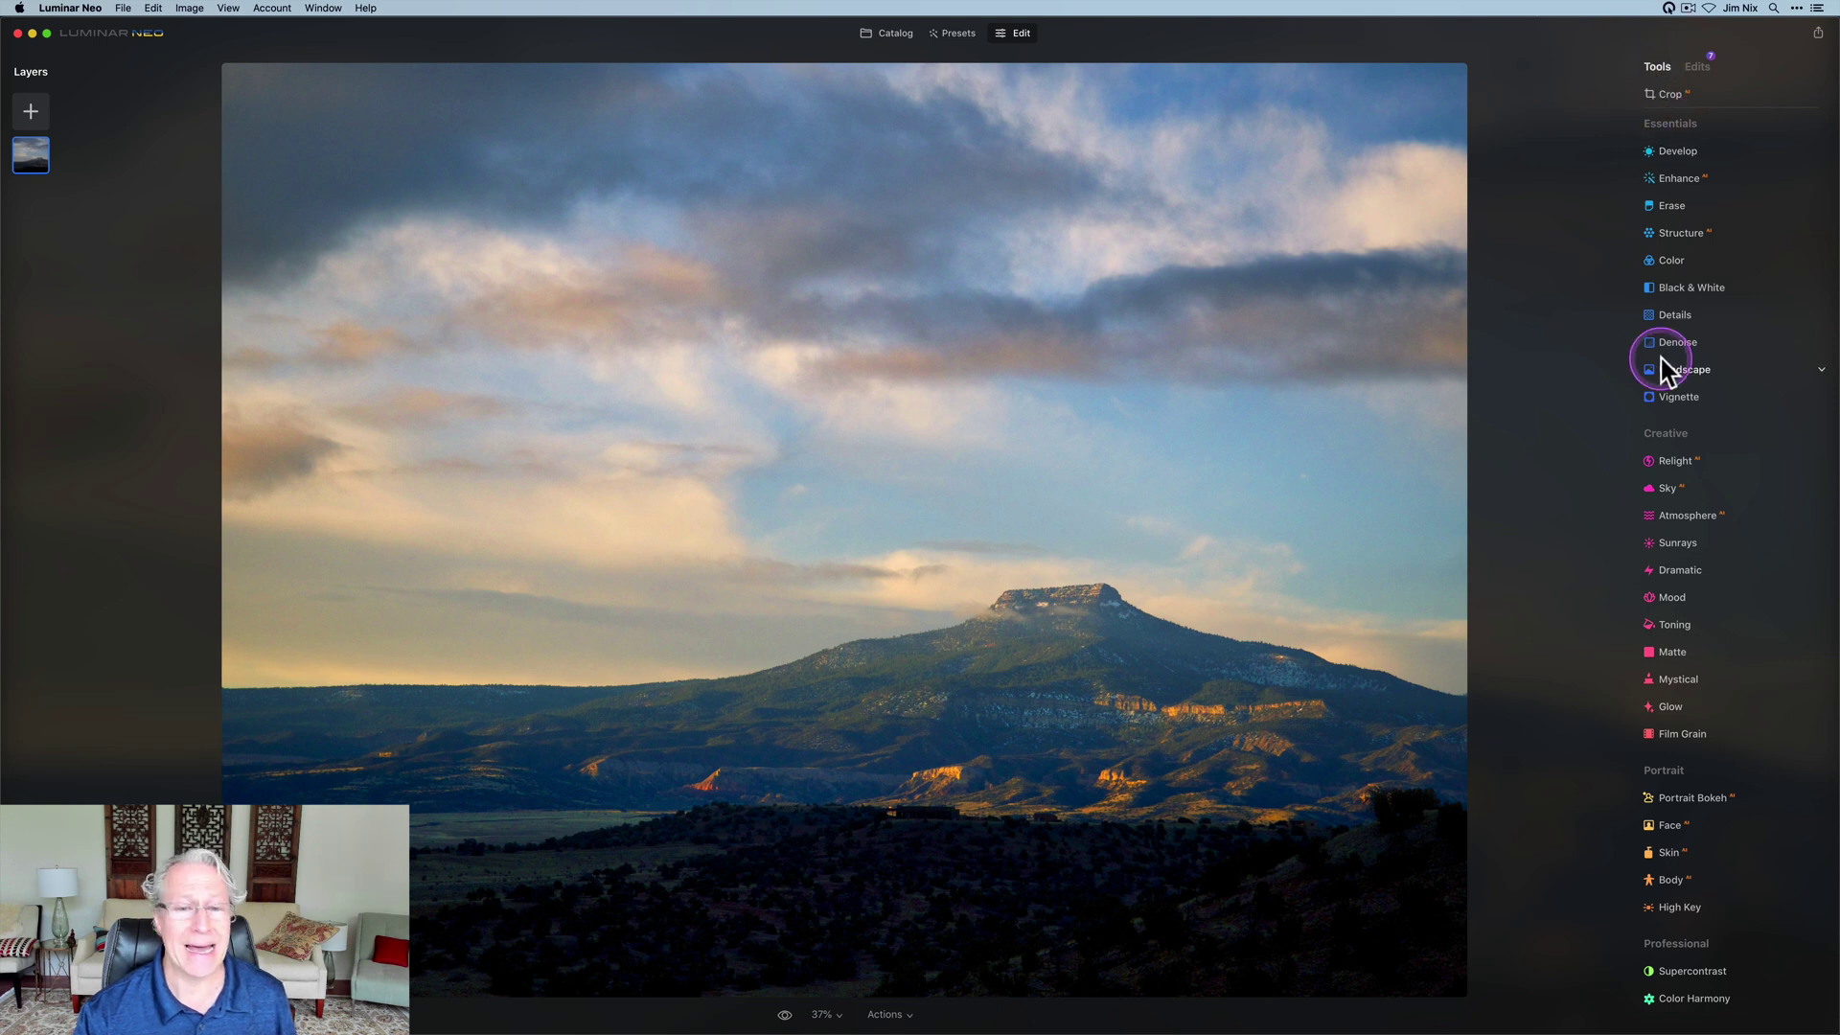
{"action": "left_click", "coordinate": [1691, 461]}
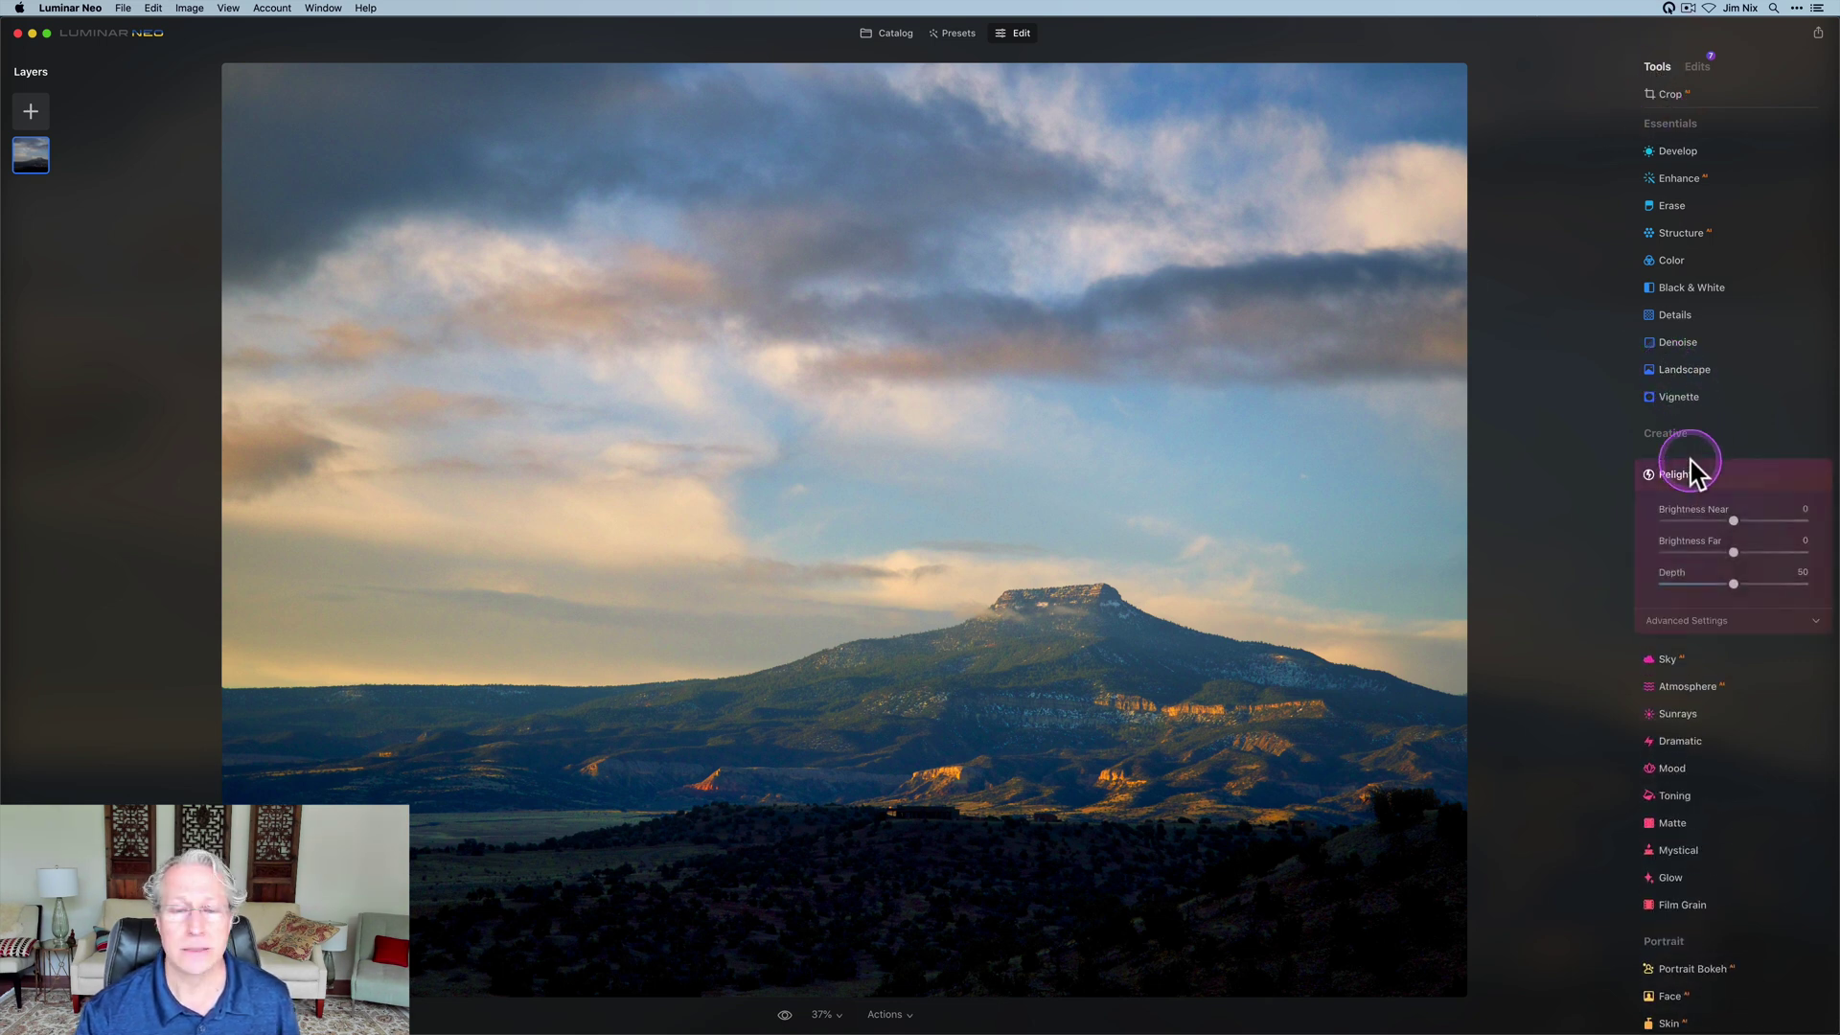
{"action": "left_click", "coordinate": [1734, 520]}
{"action": "left_click_drag", "start_coordinate": [1734, 521], "coordinate": [1763, 521]}
{"action": "left_click", "coordinate": [1734, 584]}
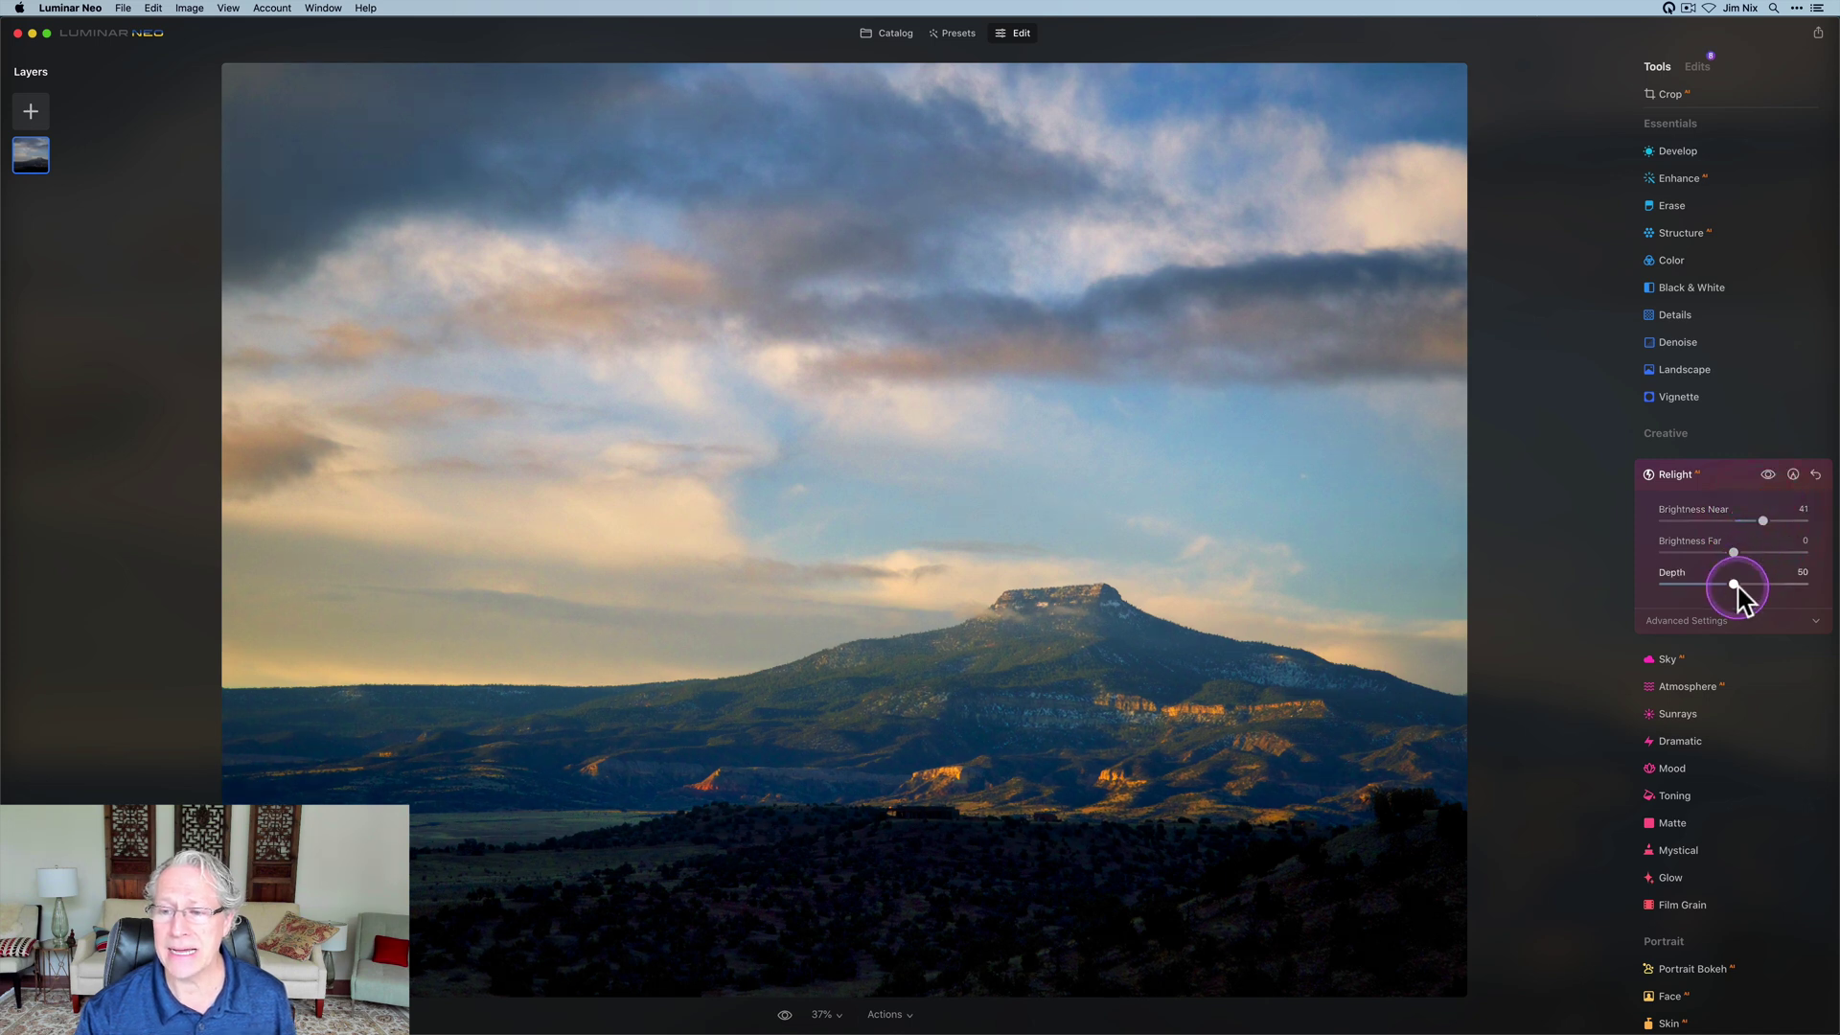
{"action": "left_click_drag", "start_coordinate": [1736, 584], "coordinate": [1669, 522]}
{"action": "left_click", "coordinate": [1672, 796]}
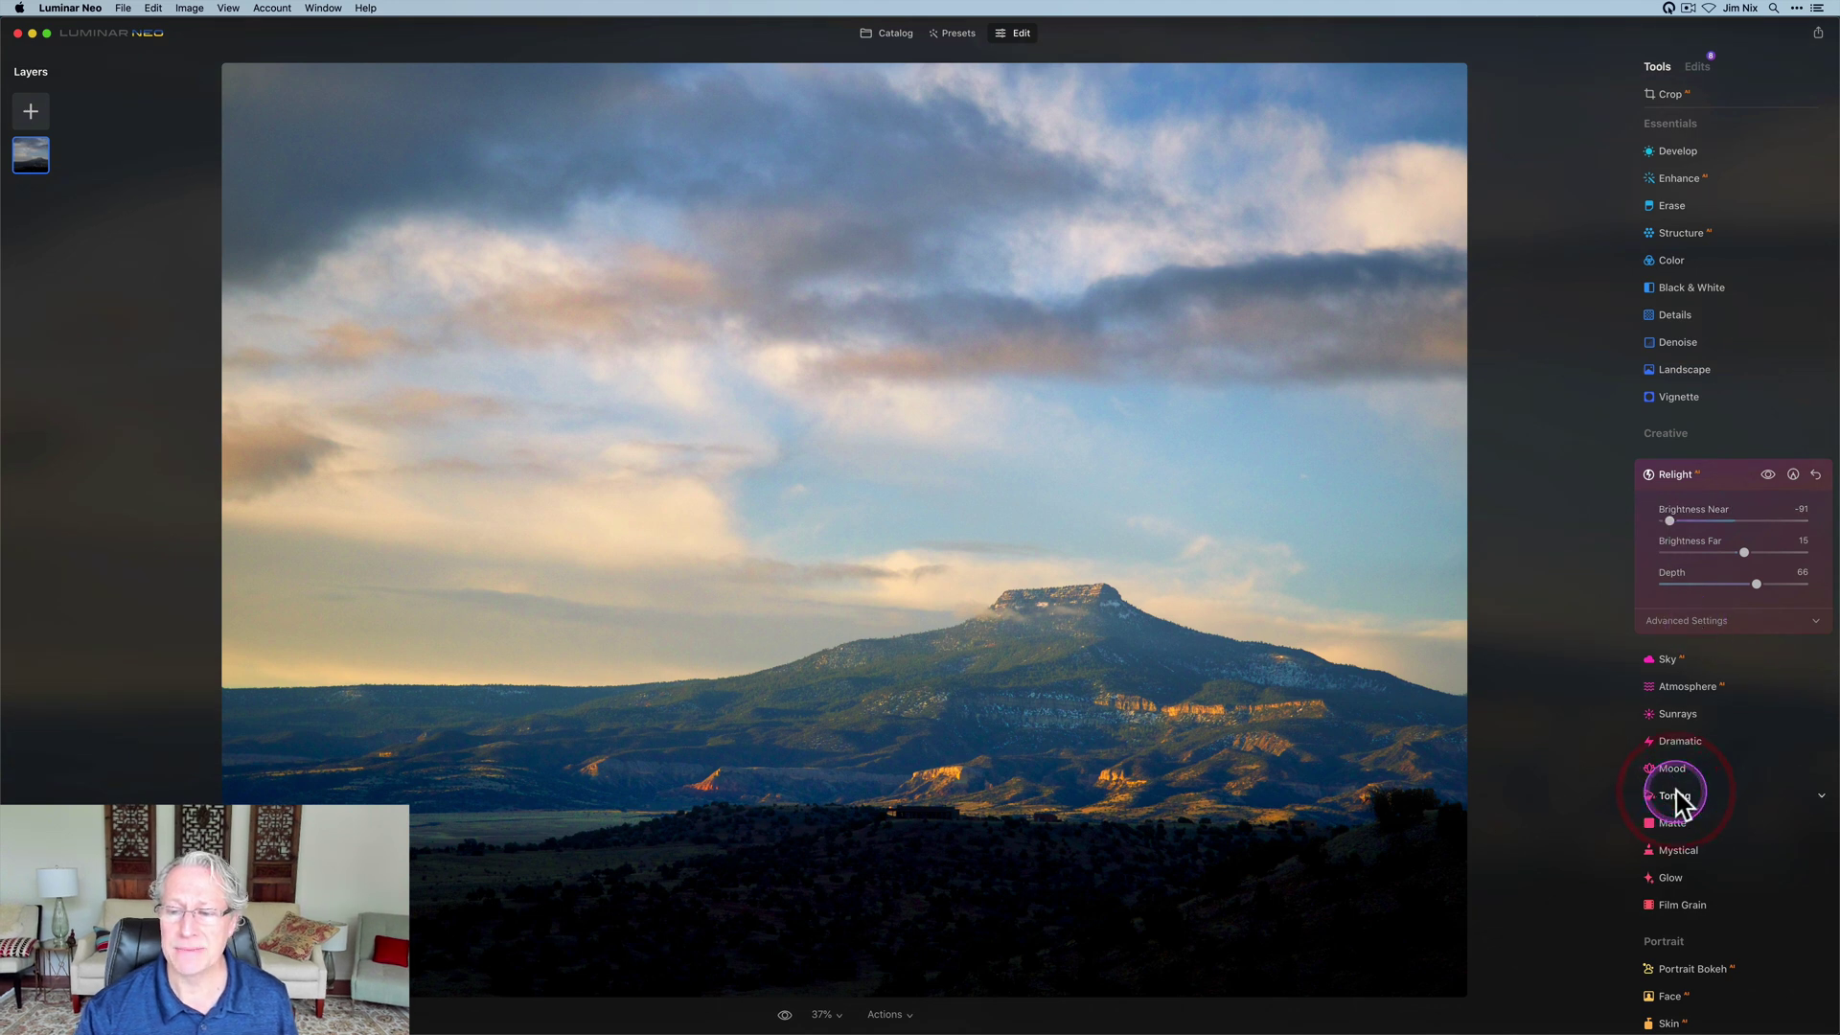
- Add Toning at Amount 50 with Highlights Saturation 54 to tint the sky pink-violet
{"action": "left_click", "coordinate": [1772, 713]}
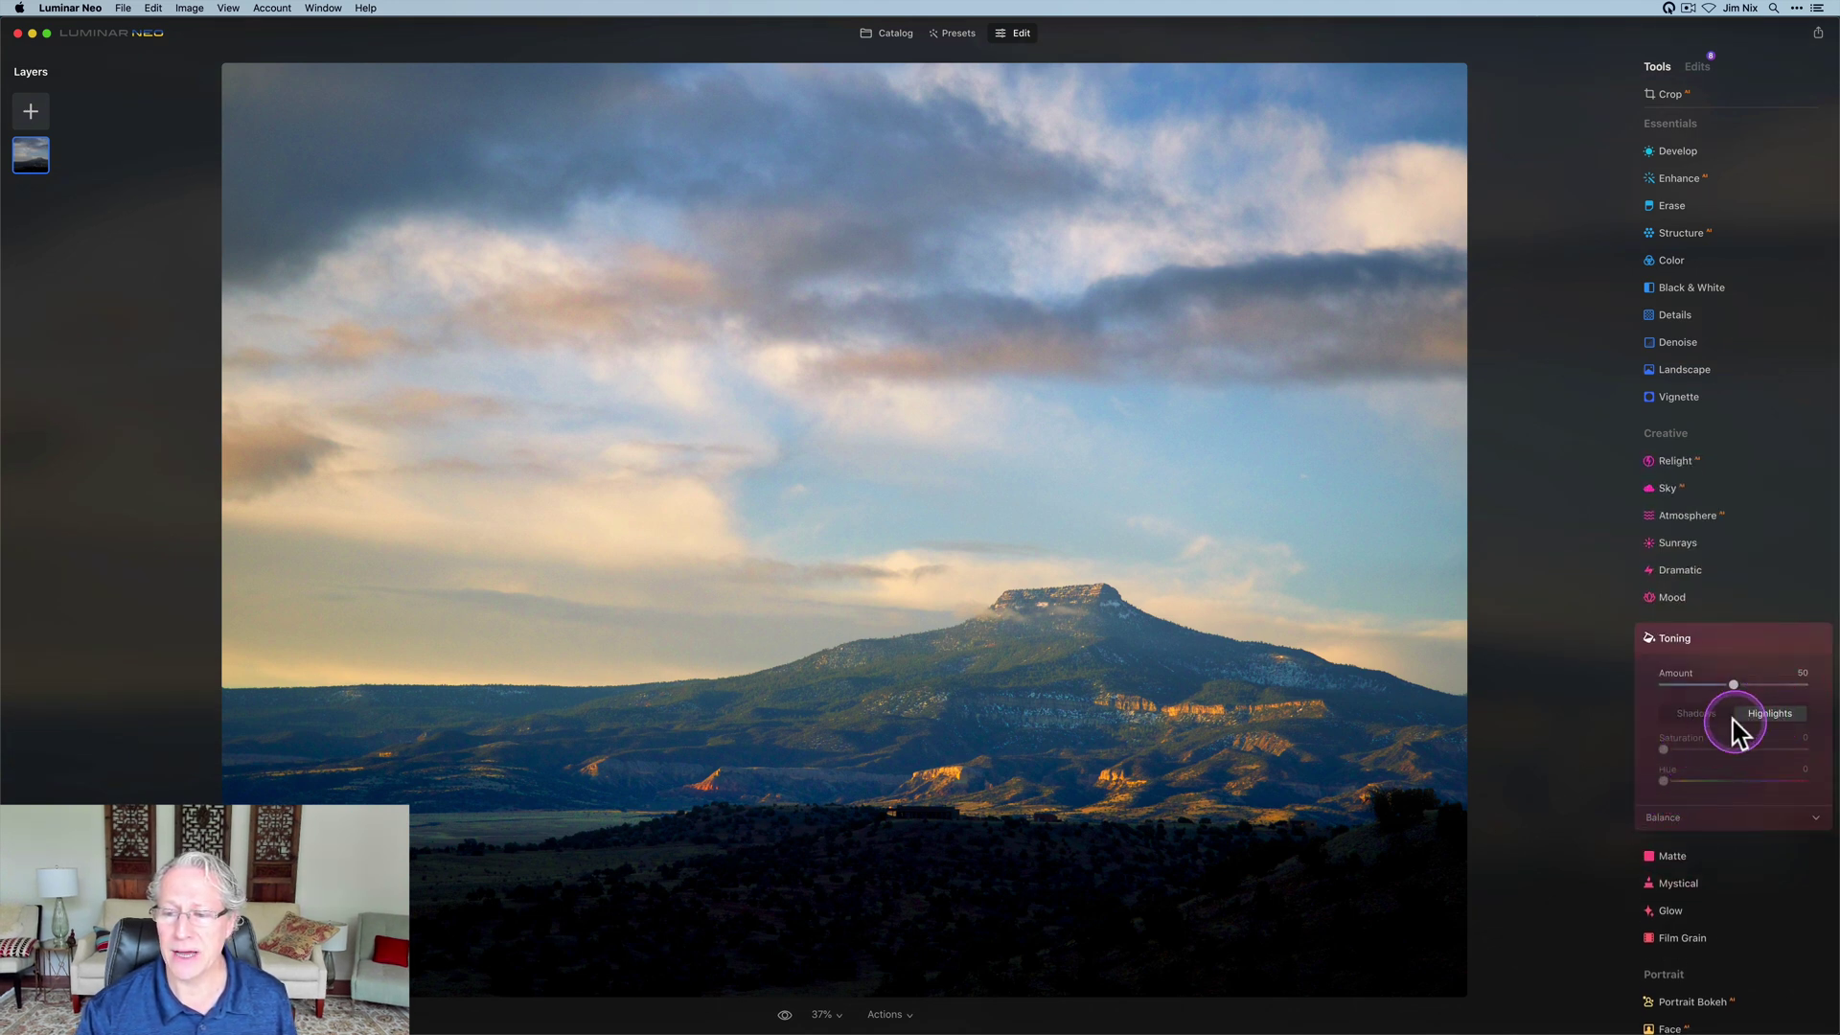
{"action": "left_click", "coordinate": [1737, 682]}
{"action": "left_click", "coordinate": [1676, 749]}
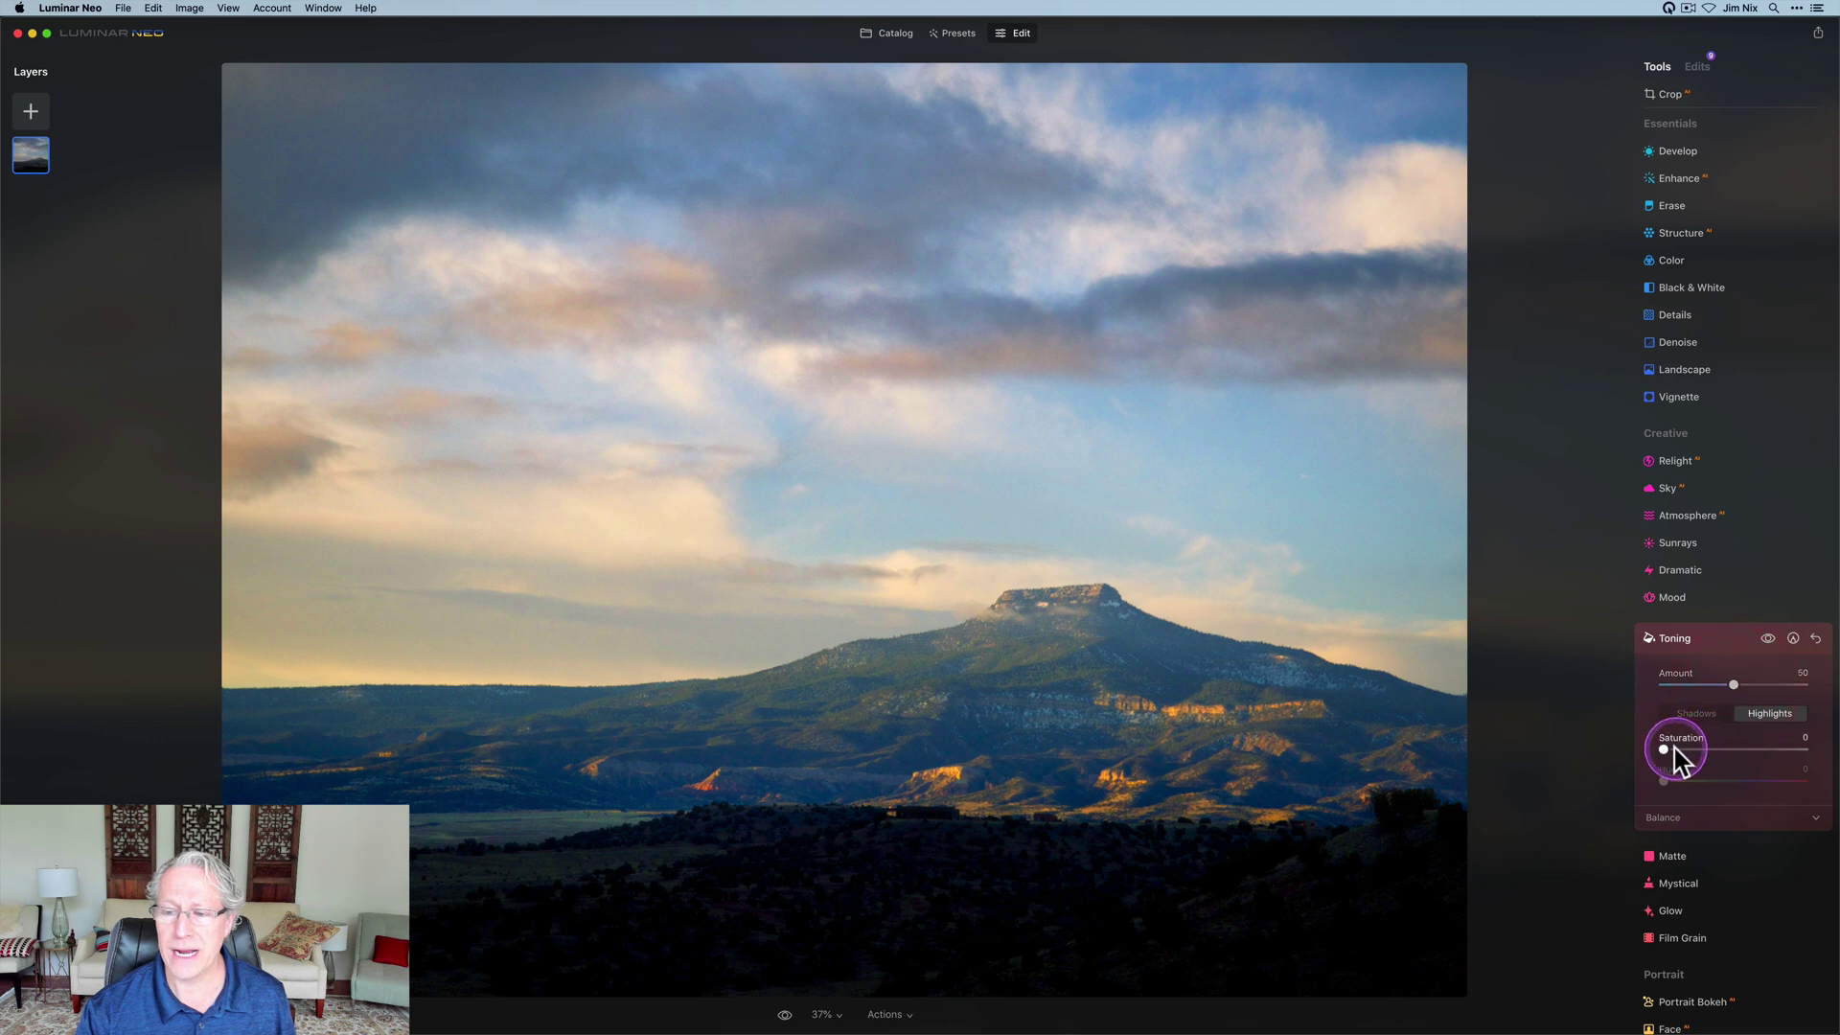
{"action": "left_click_drag", "start_coordinate": [1664, 750], "coordinate": [1677, 751]}
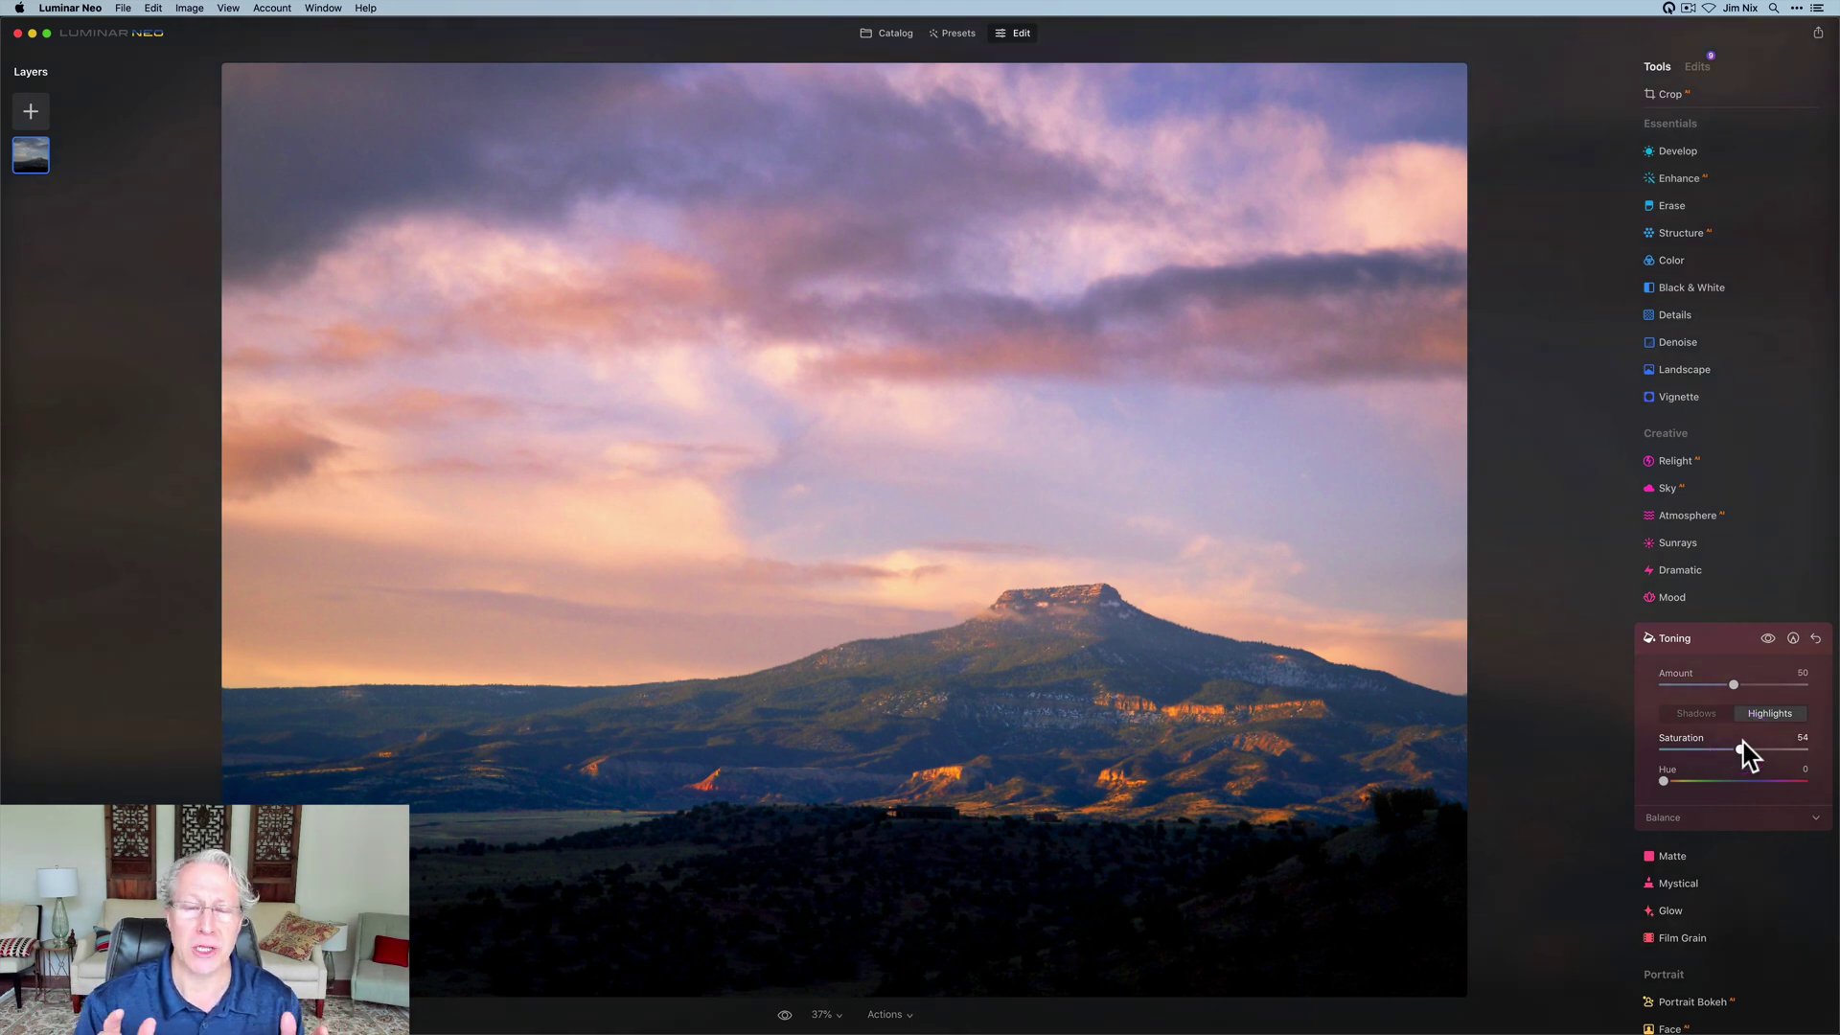
{"action": "left_click", "coordinate": [1724, 699]}
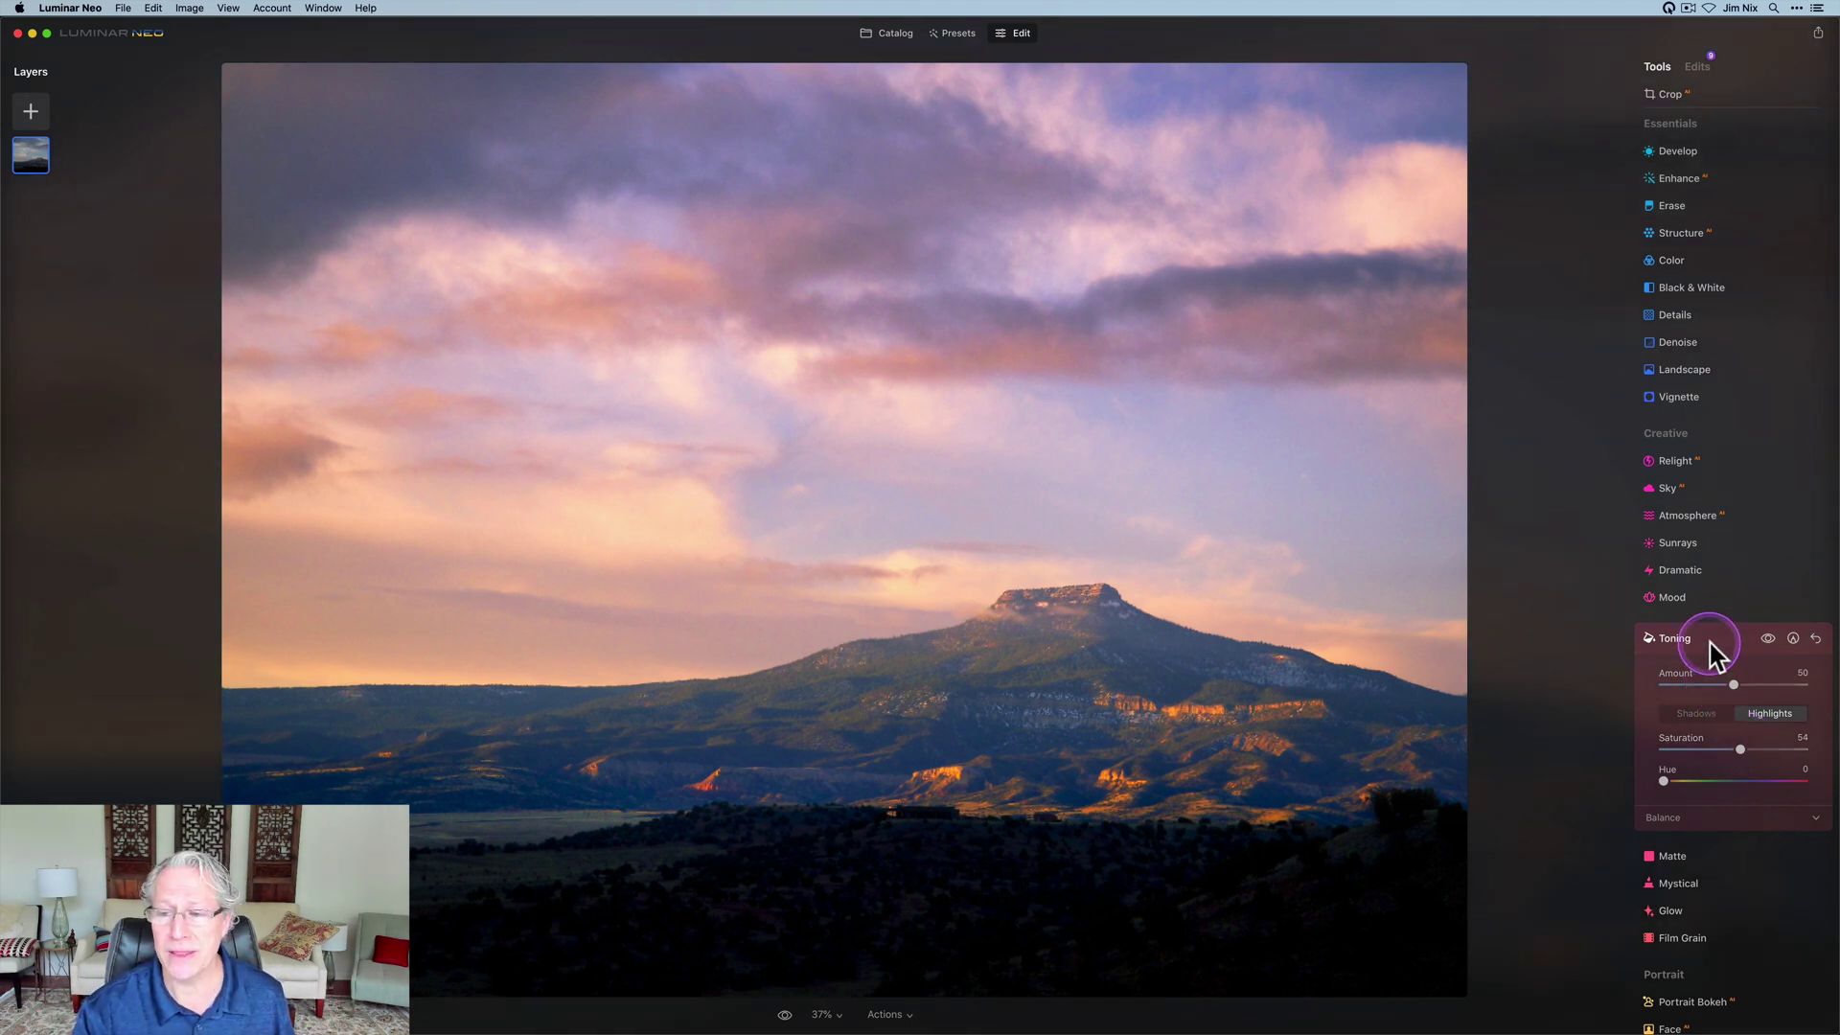
{"action": "left_click", "coordinate": [1712, 654]}
{"action": "left_click", "coordinate": [1702, 69]}
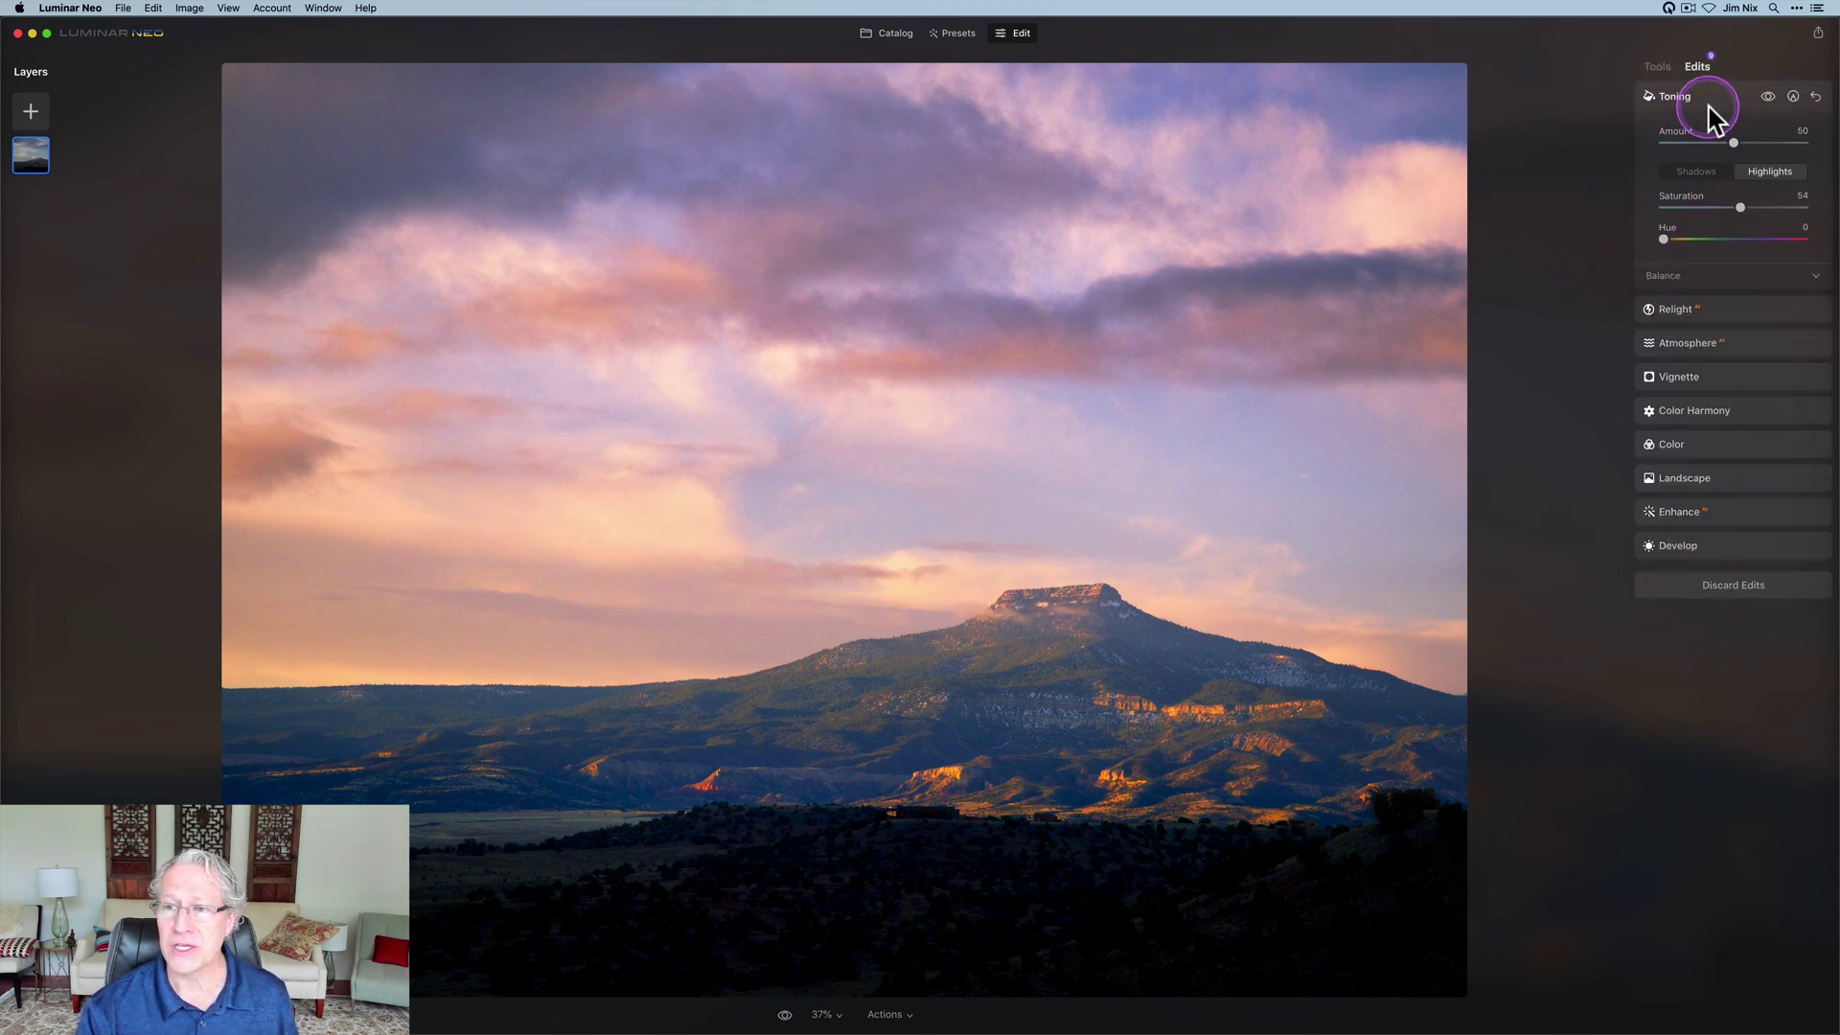
{"action": "left_click", "coordinate": [1709, 104]}
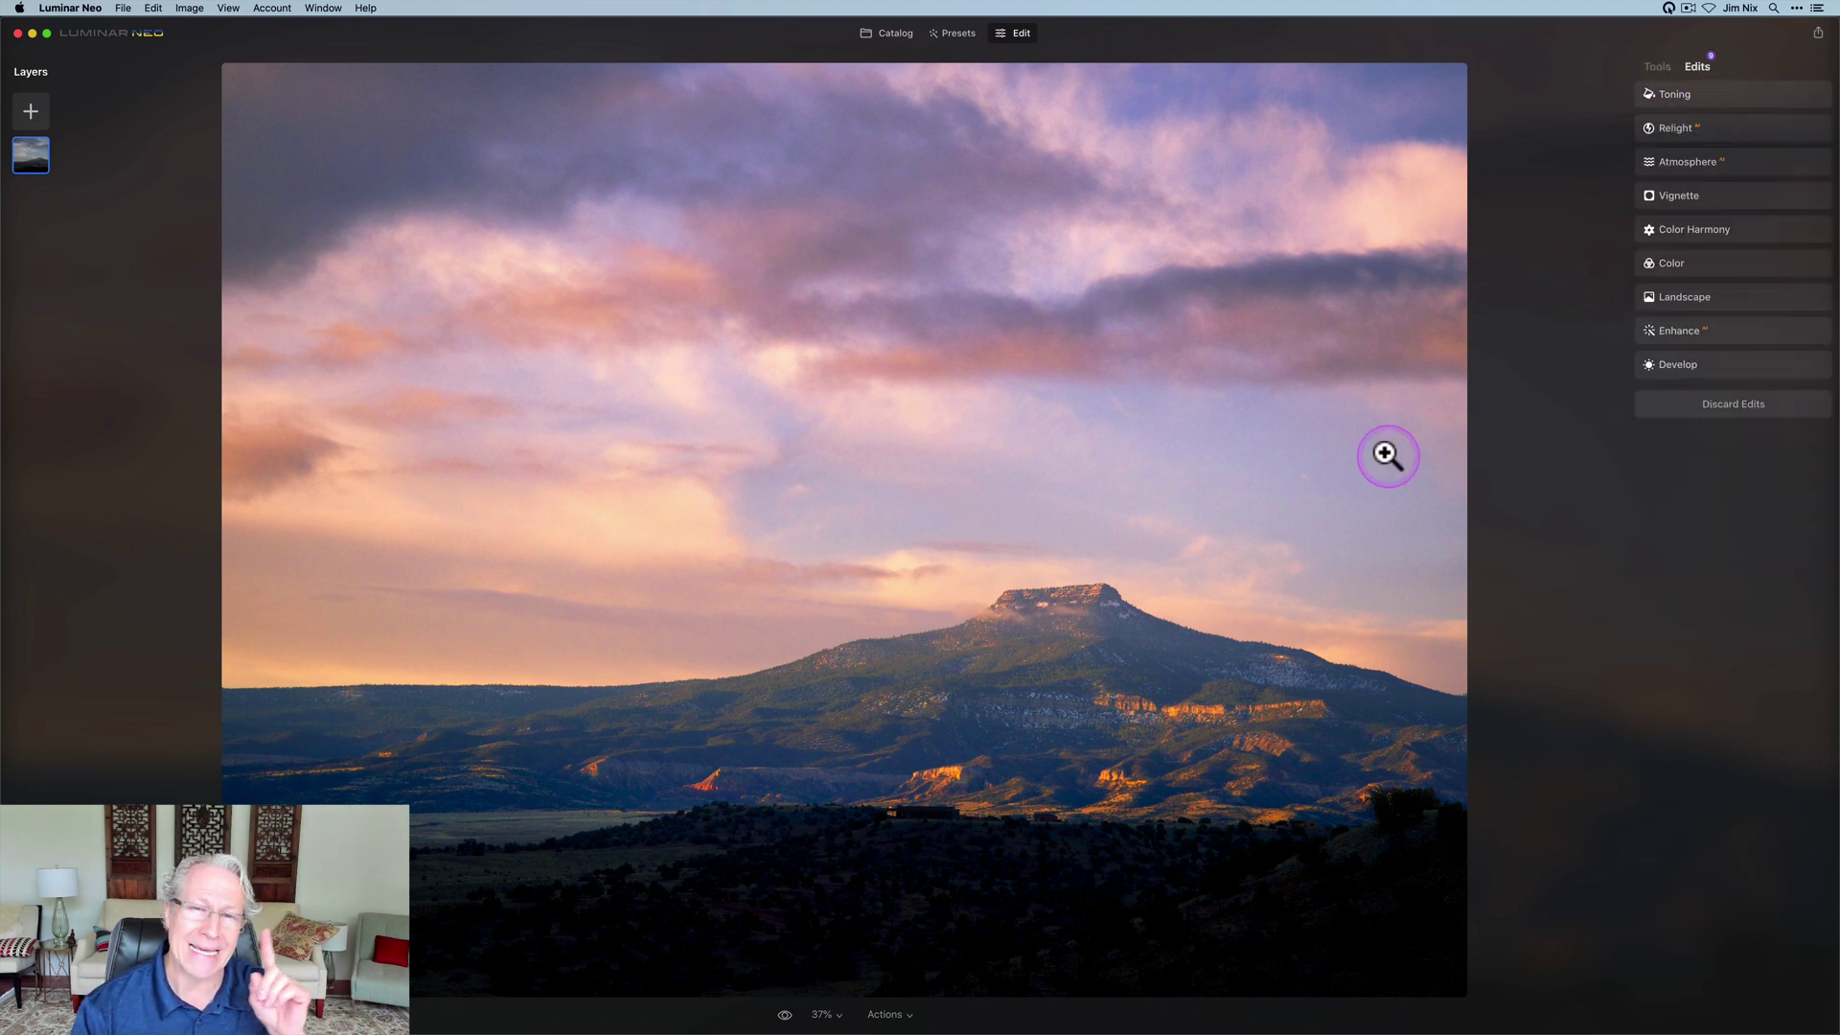
- Save the current edits as a custom preset named 'Sunset1' under My Presets
{"action": "left_click", "coordinate": [889, 1018]}
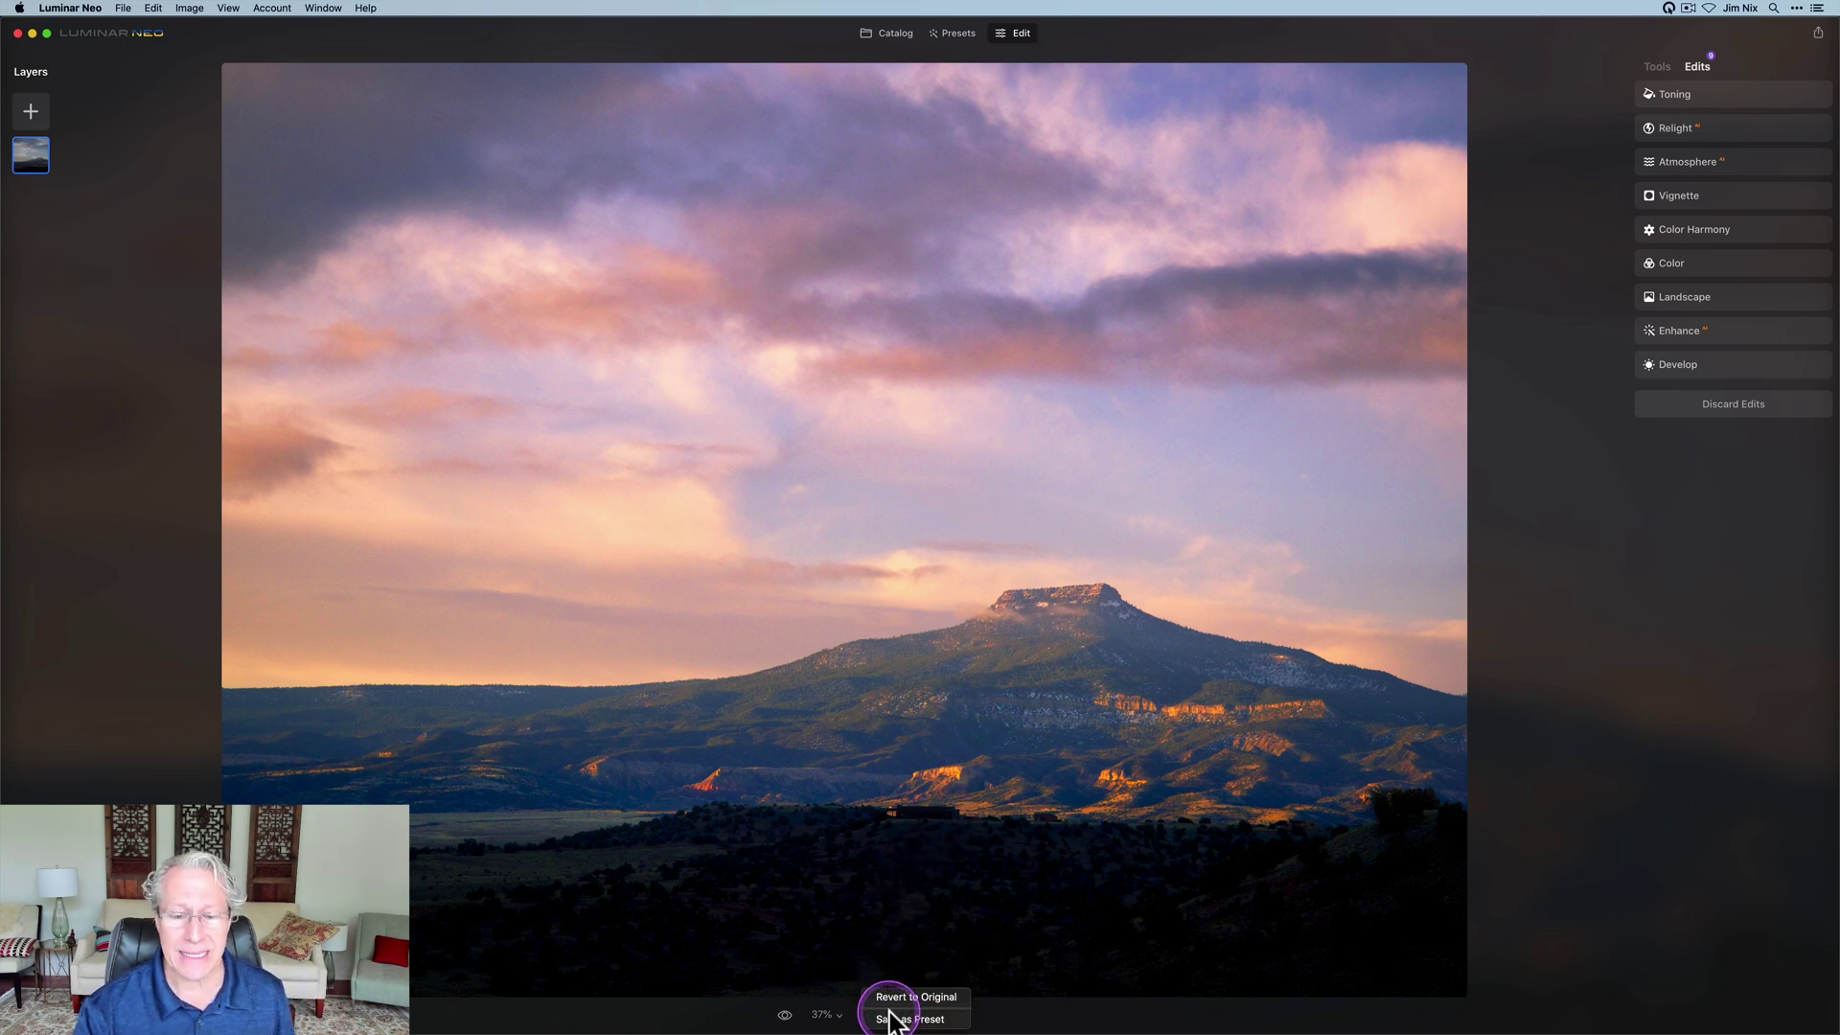
{"action": "left_click", "coordinate": [900, 1019]}
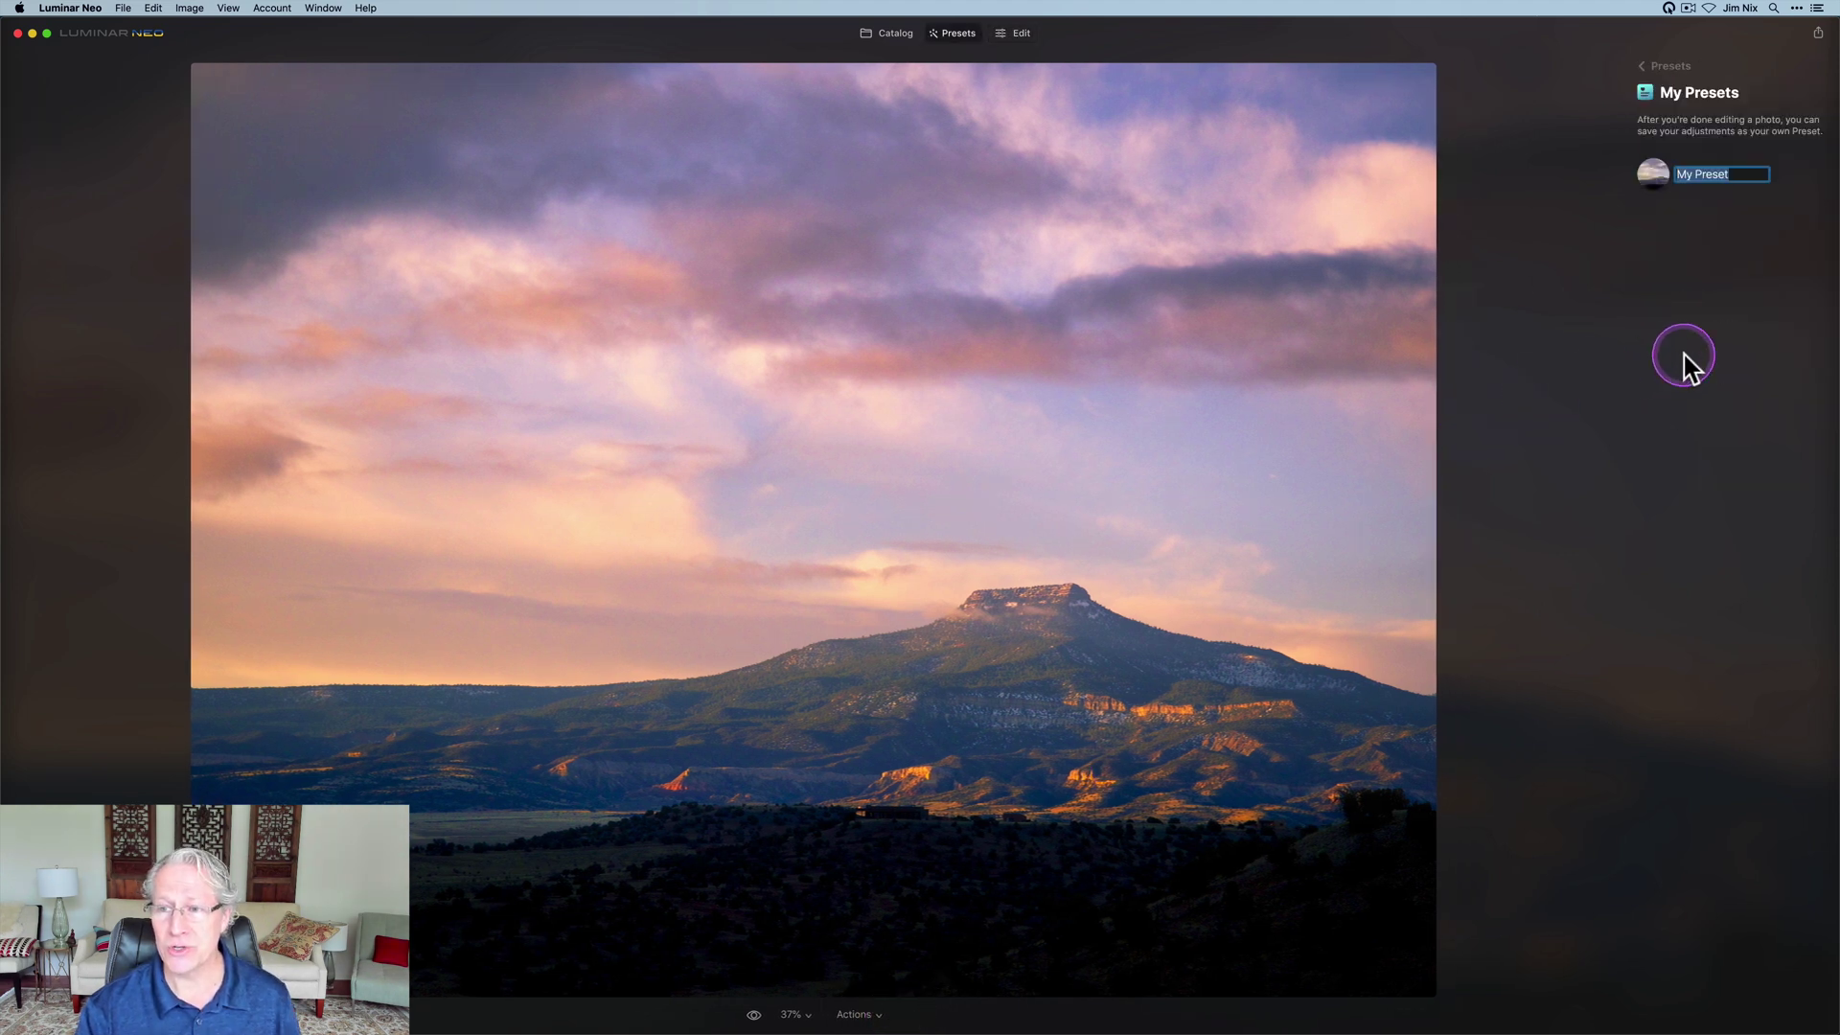
{"action": "type", "text": "Sunset1"}
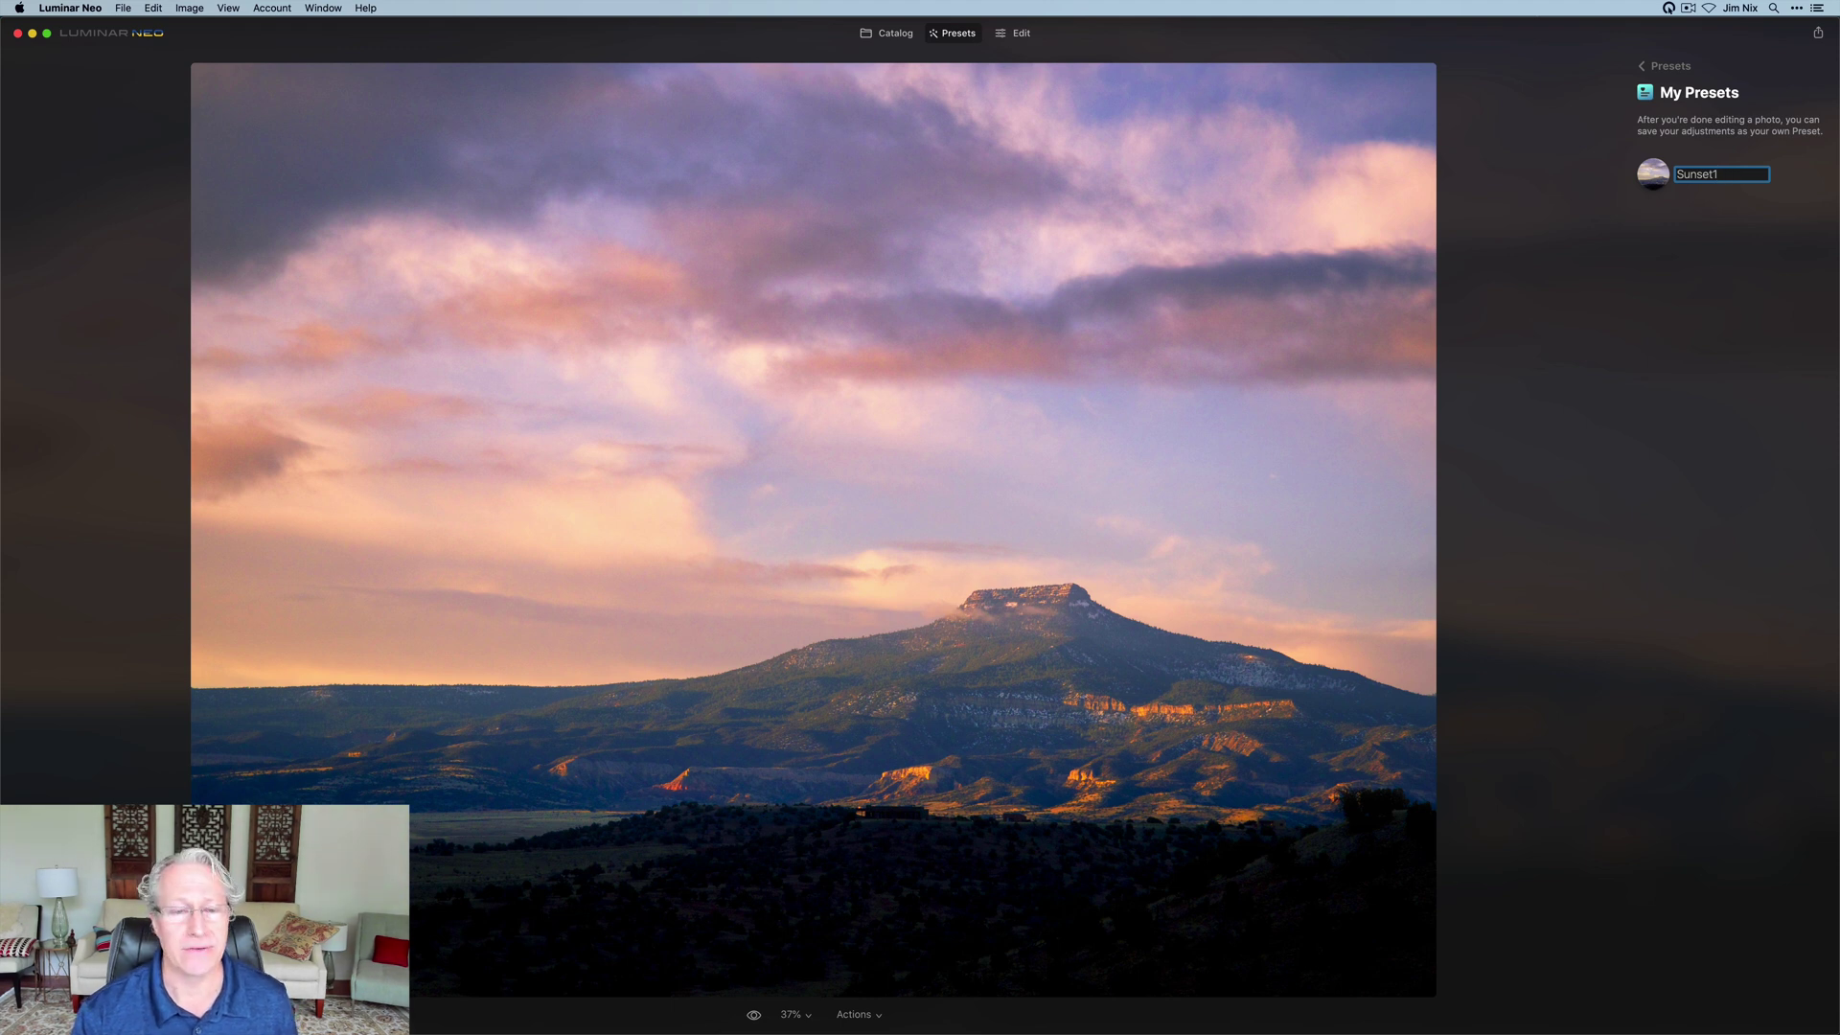
{"action": "key", "text": "Return"}
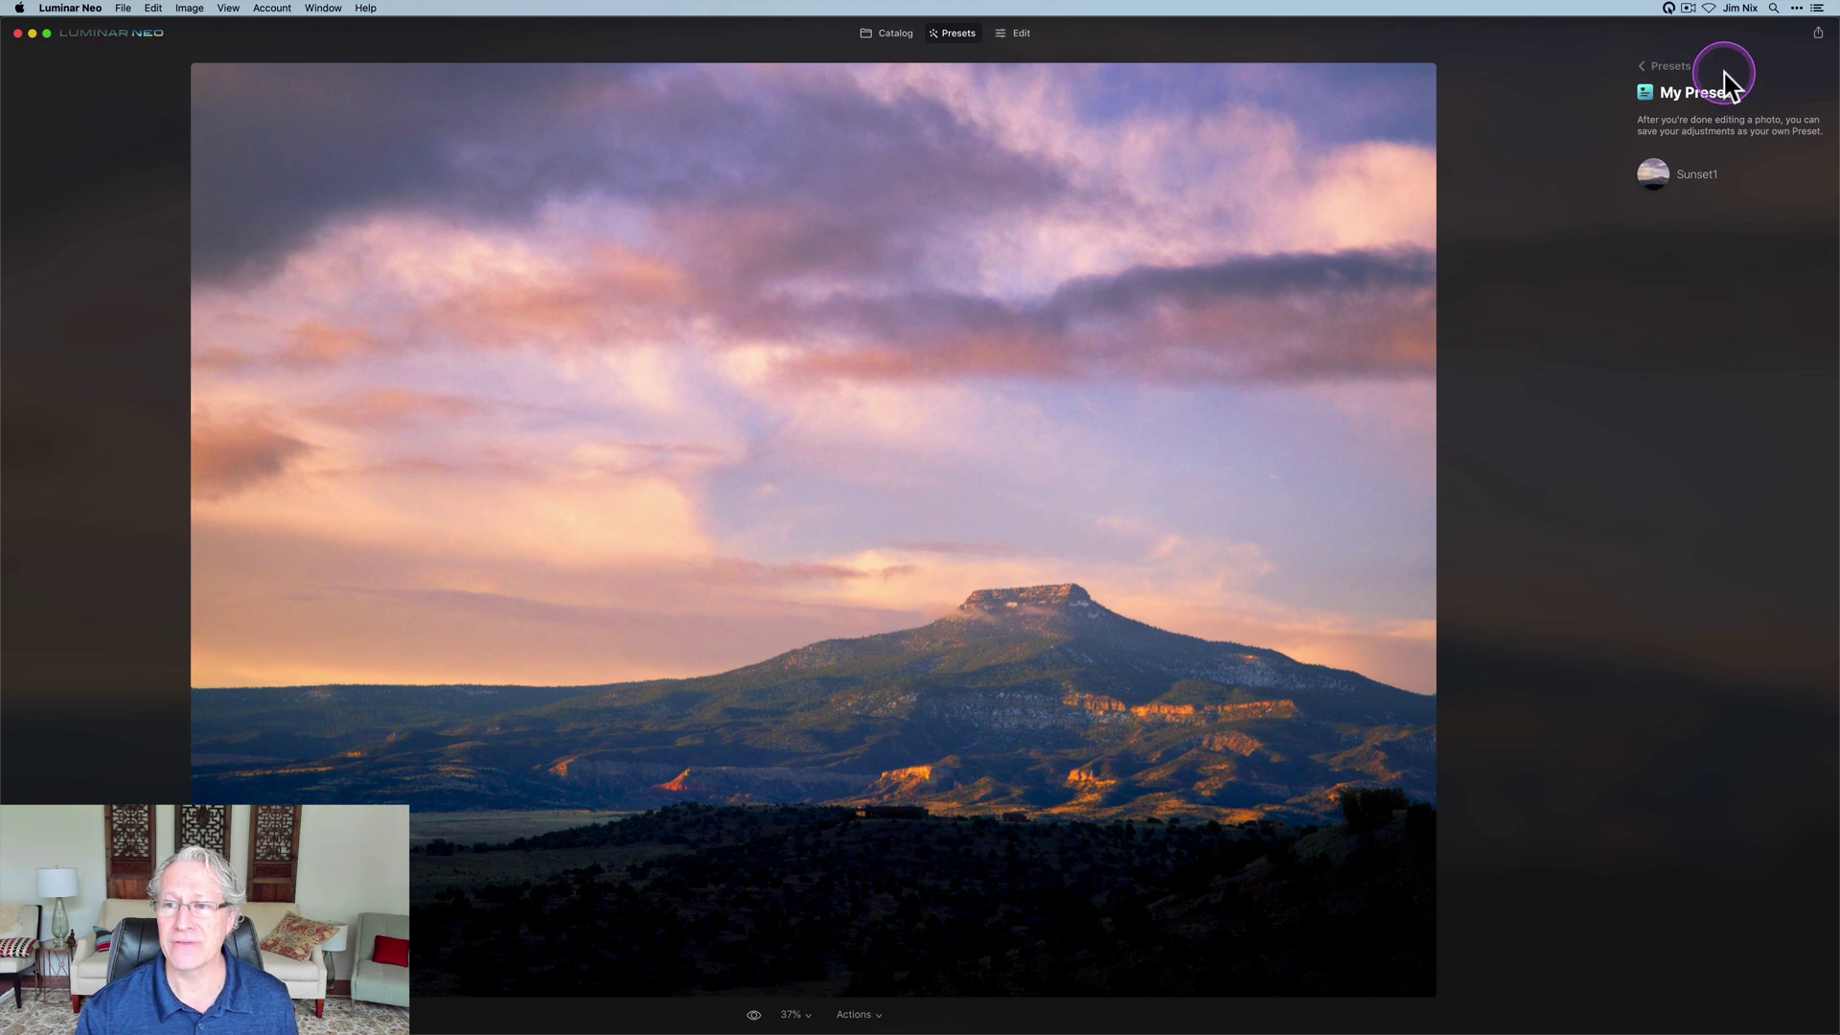
{"action": "left_click", "coordinate": [1641, 67]}
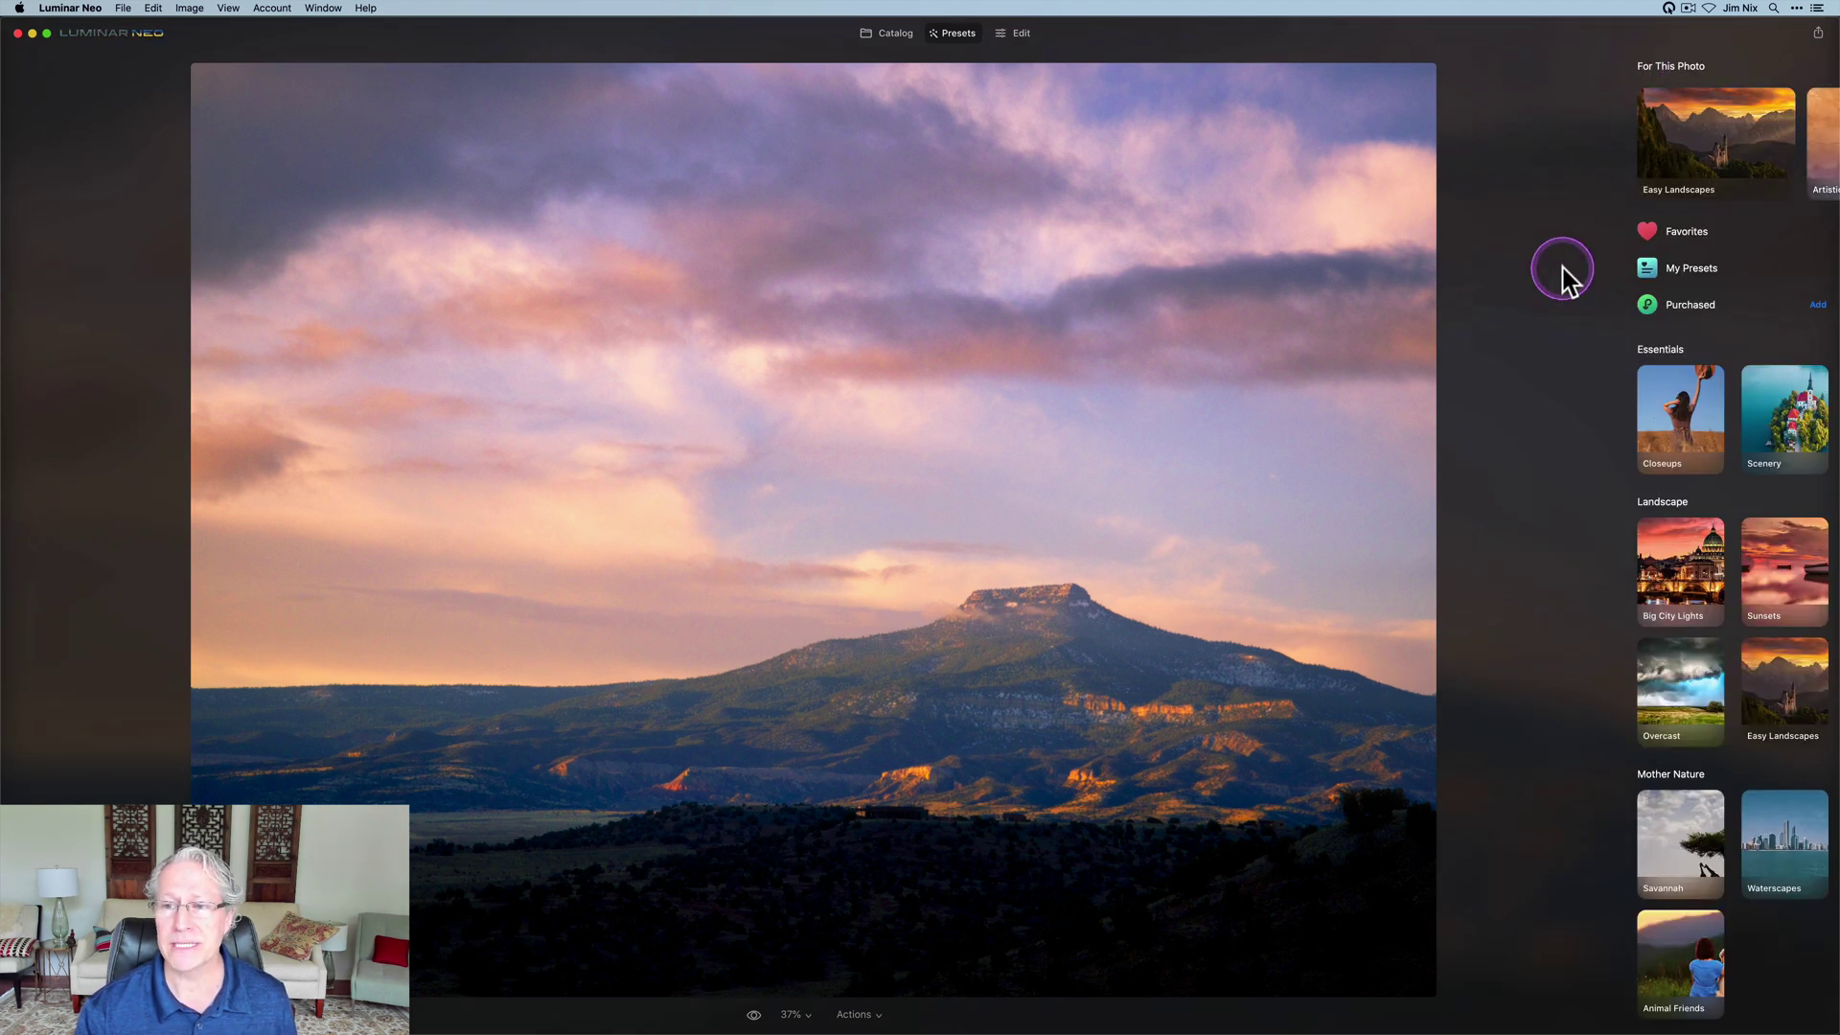
- Revert the mountain photo to its original look
{"action": "left_click", "coordinate": [1696, 269]}
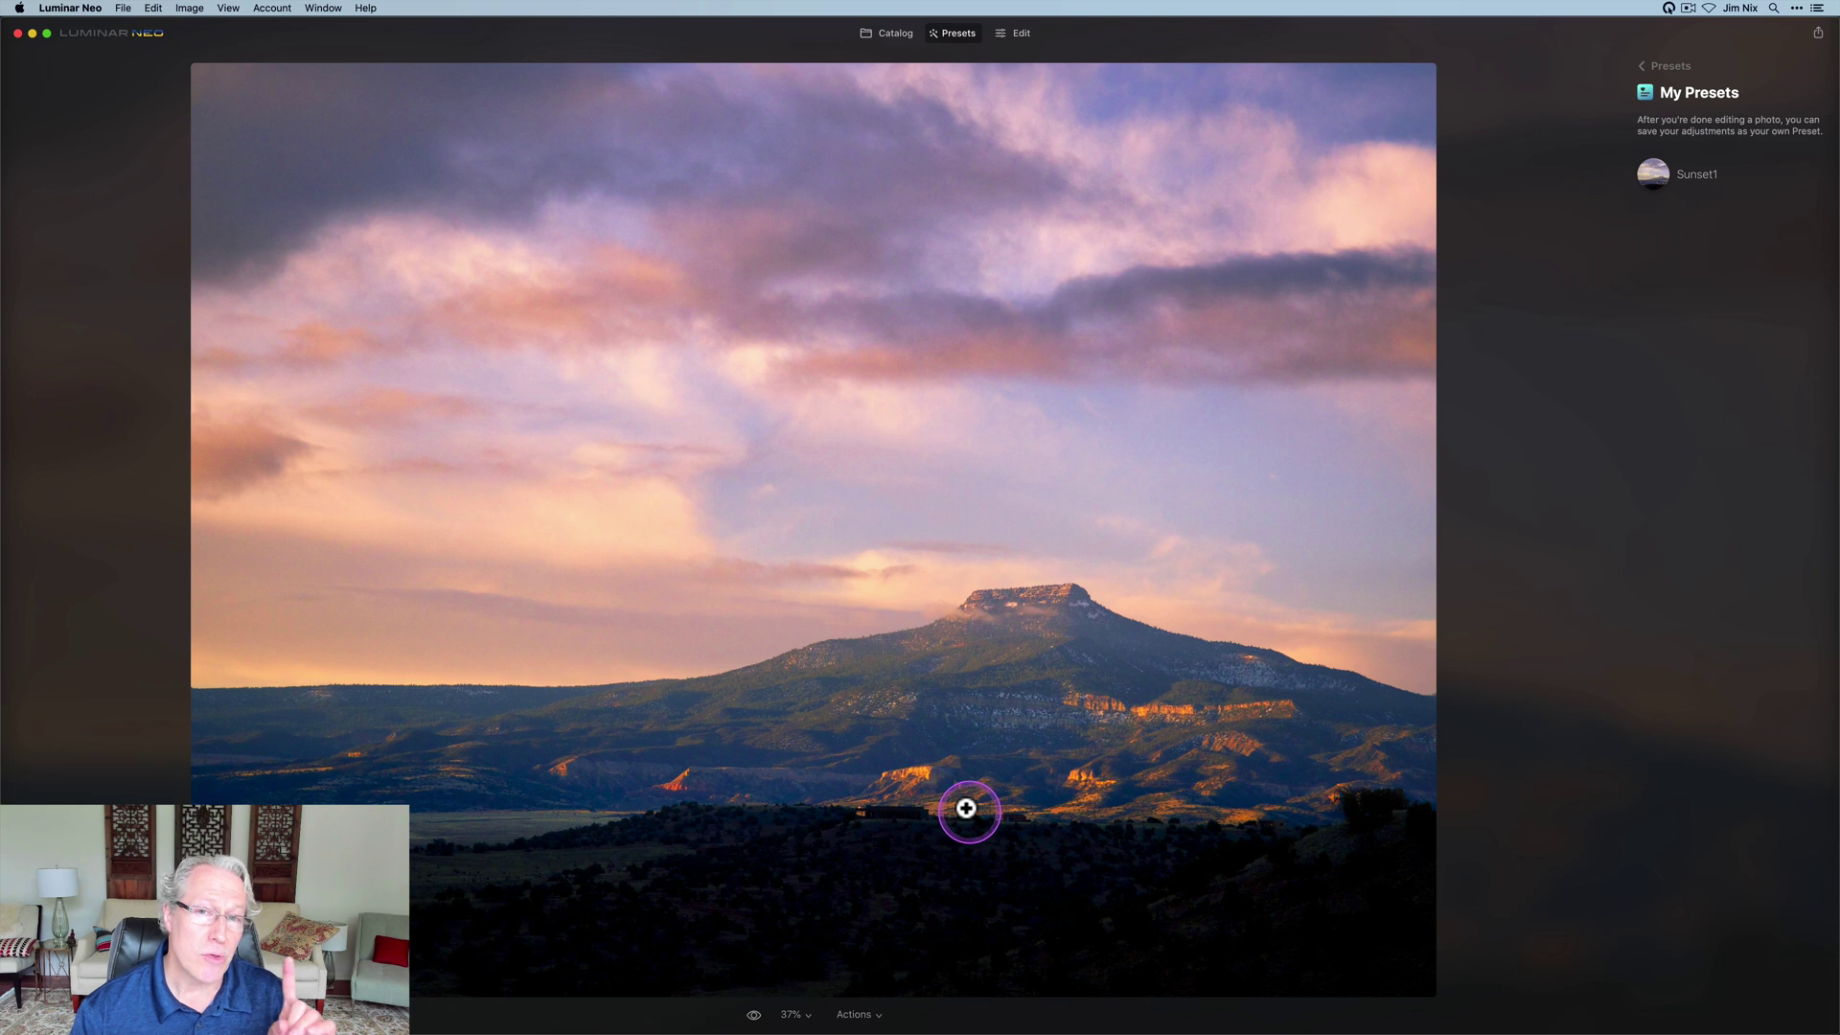
{"action": "left_click", "coordinate": [857, 1014]}
{"action": "left_click", "coordinate": [885, 994]}
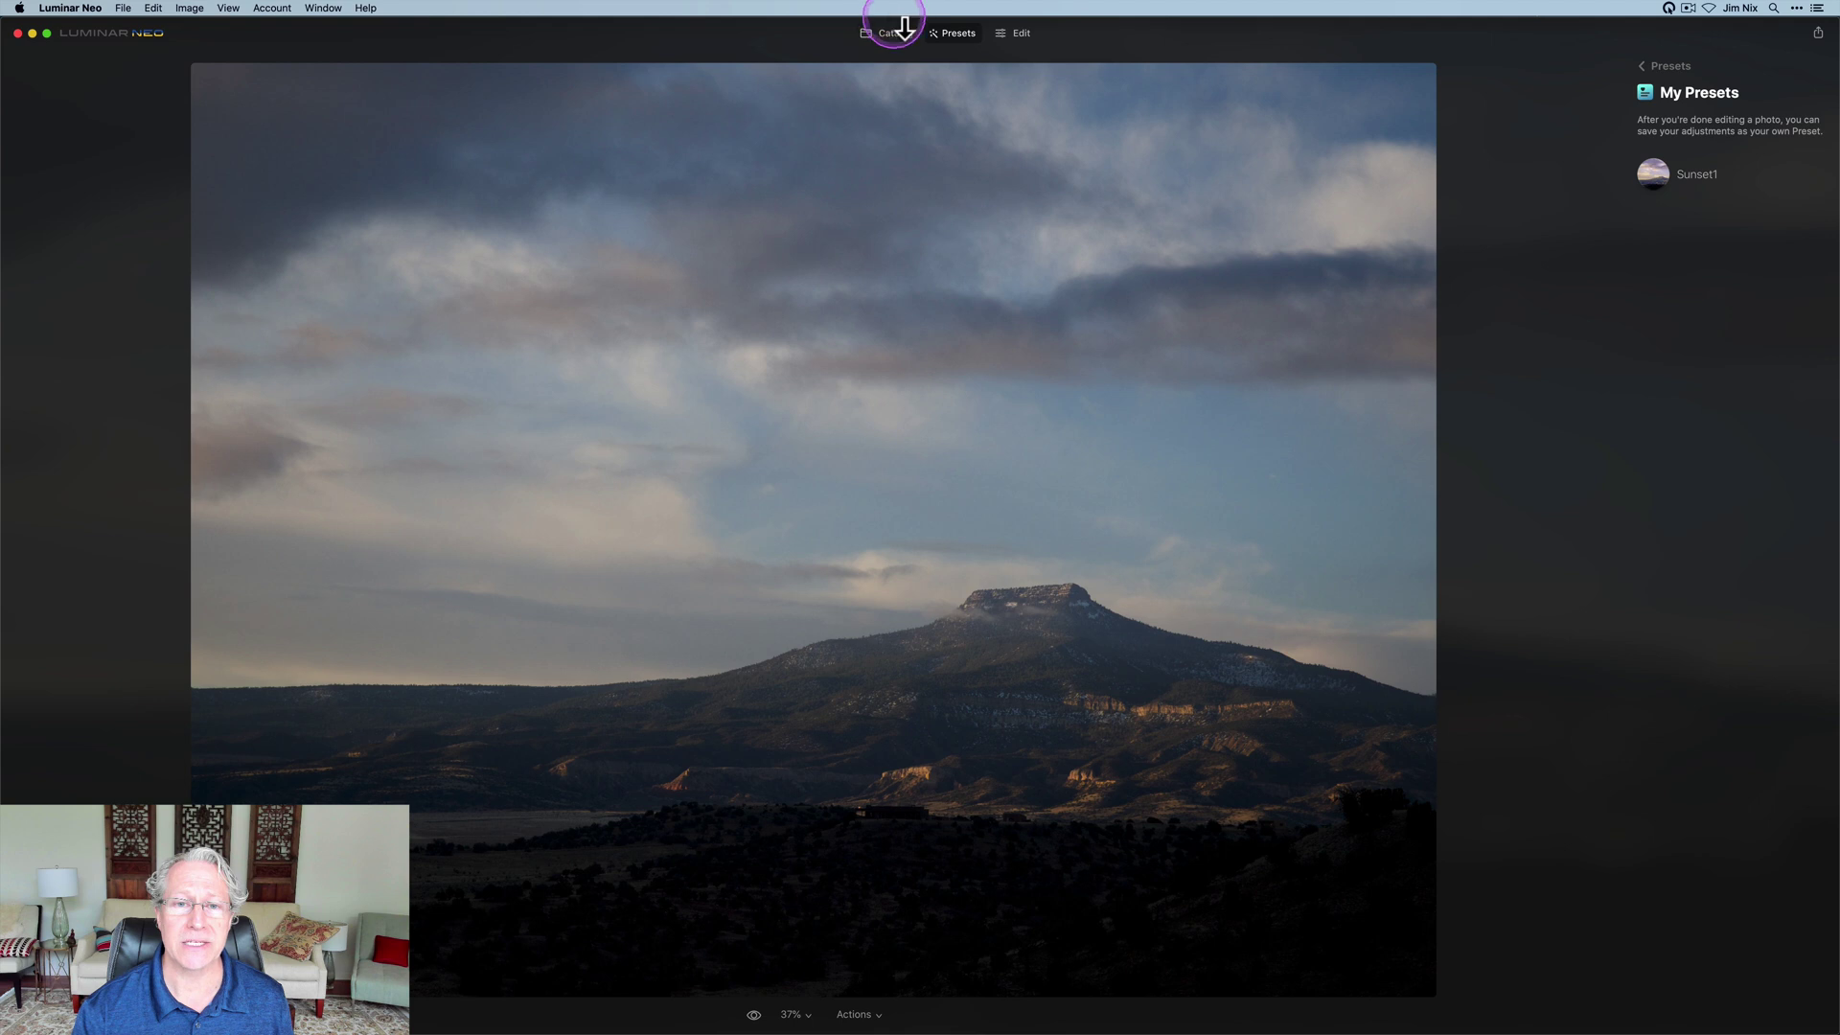
- Confirm the edits are cleared, then reapply the 'Sunset1' preset to the photo
{"action": "left_click", "coordinate": [1006, 36]}
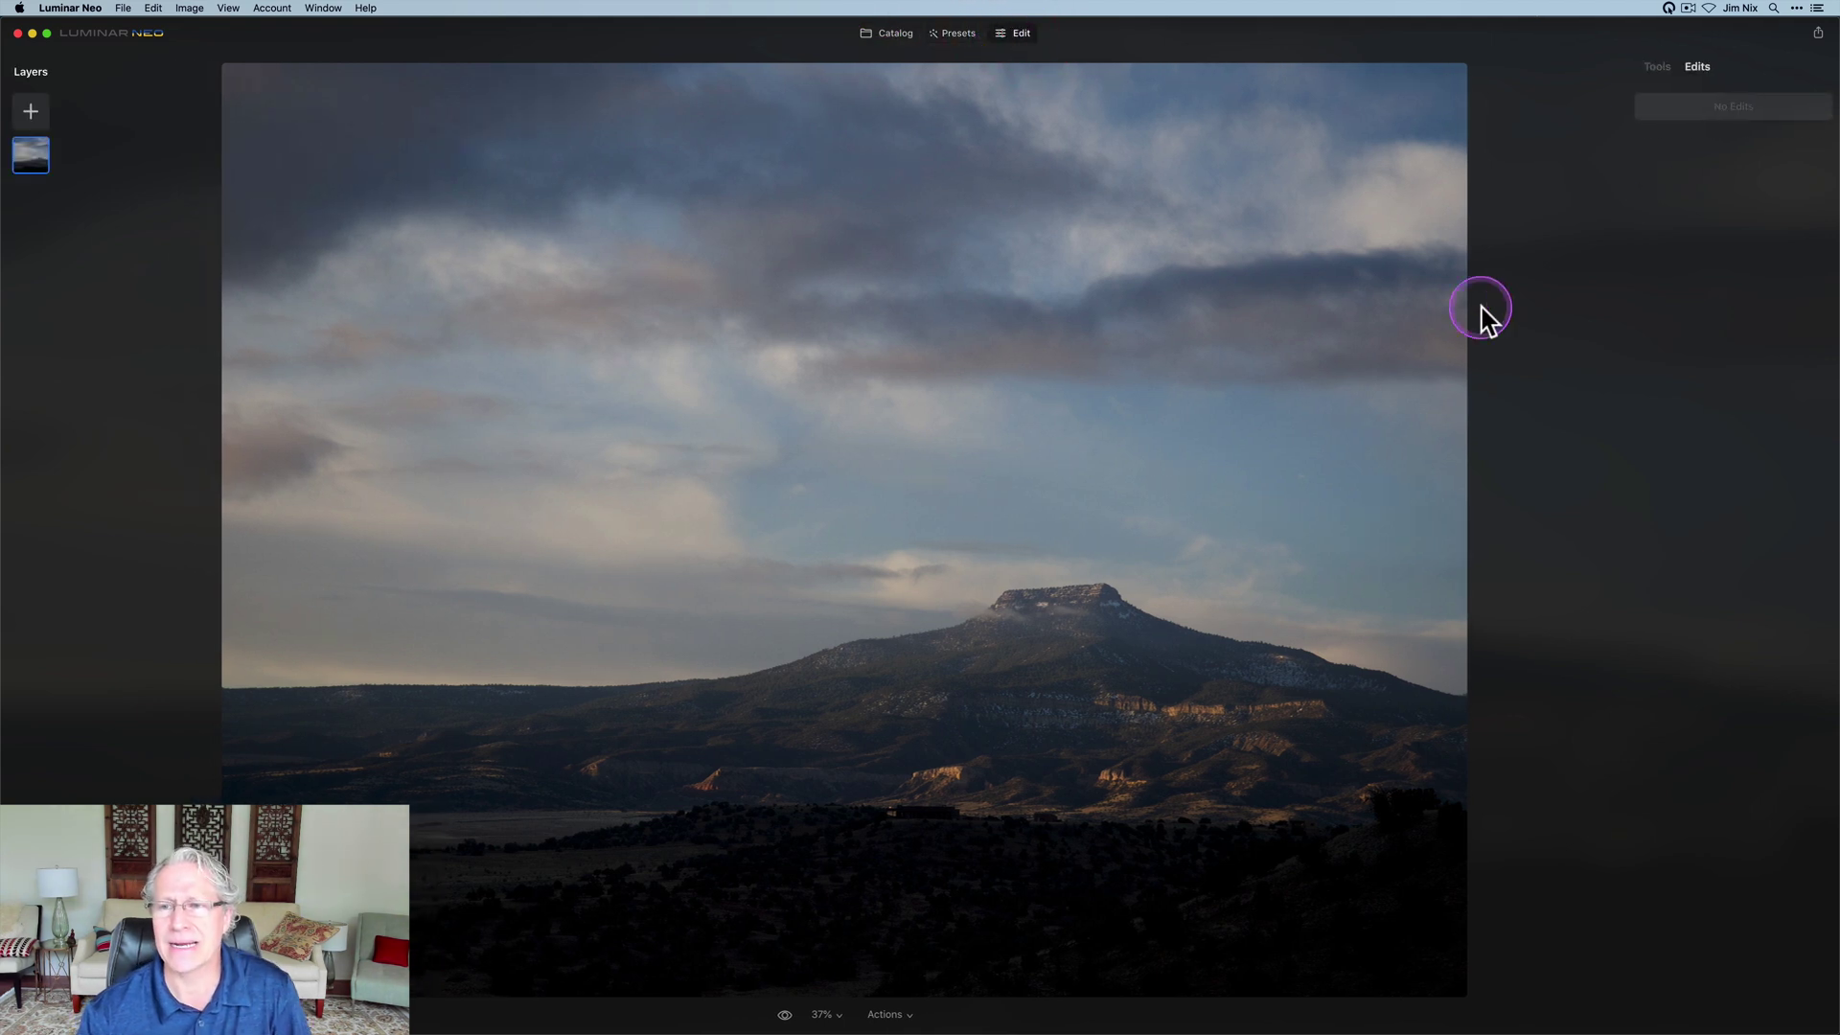
{"action": "left_click", "coordinate": [1656, 67]}
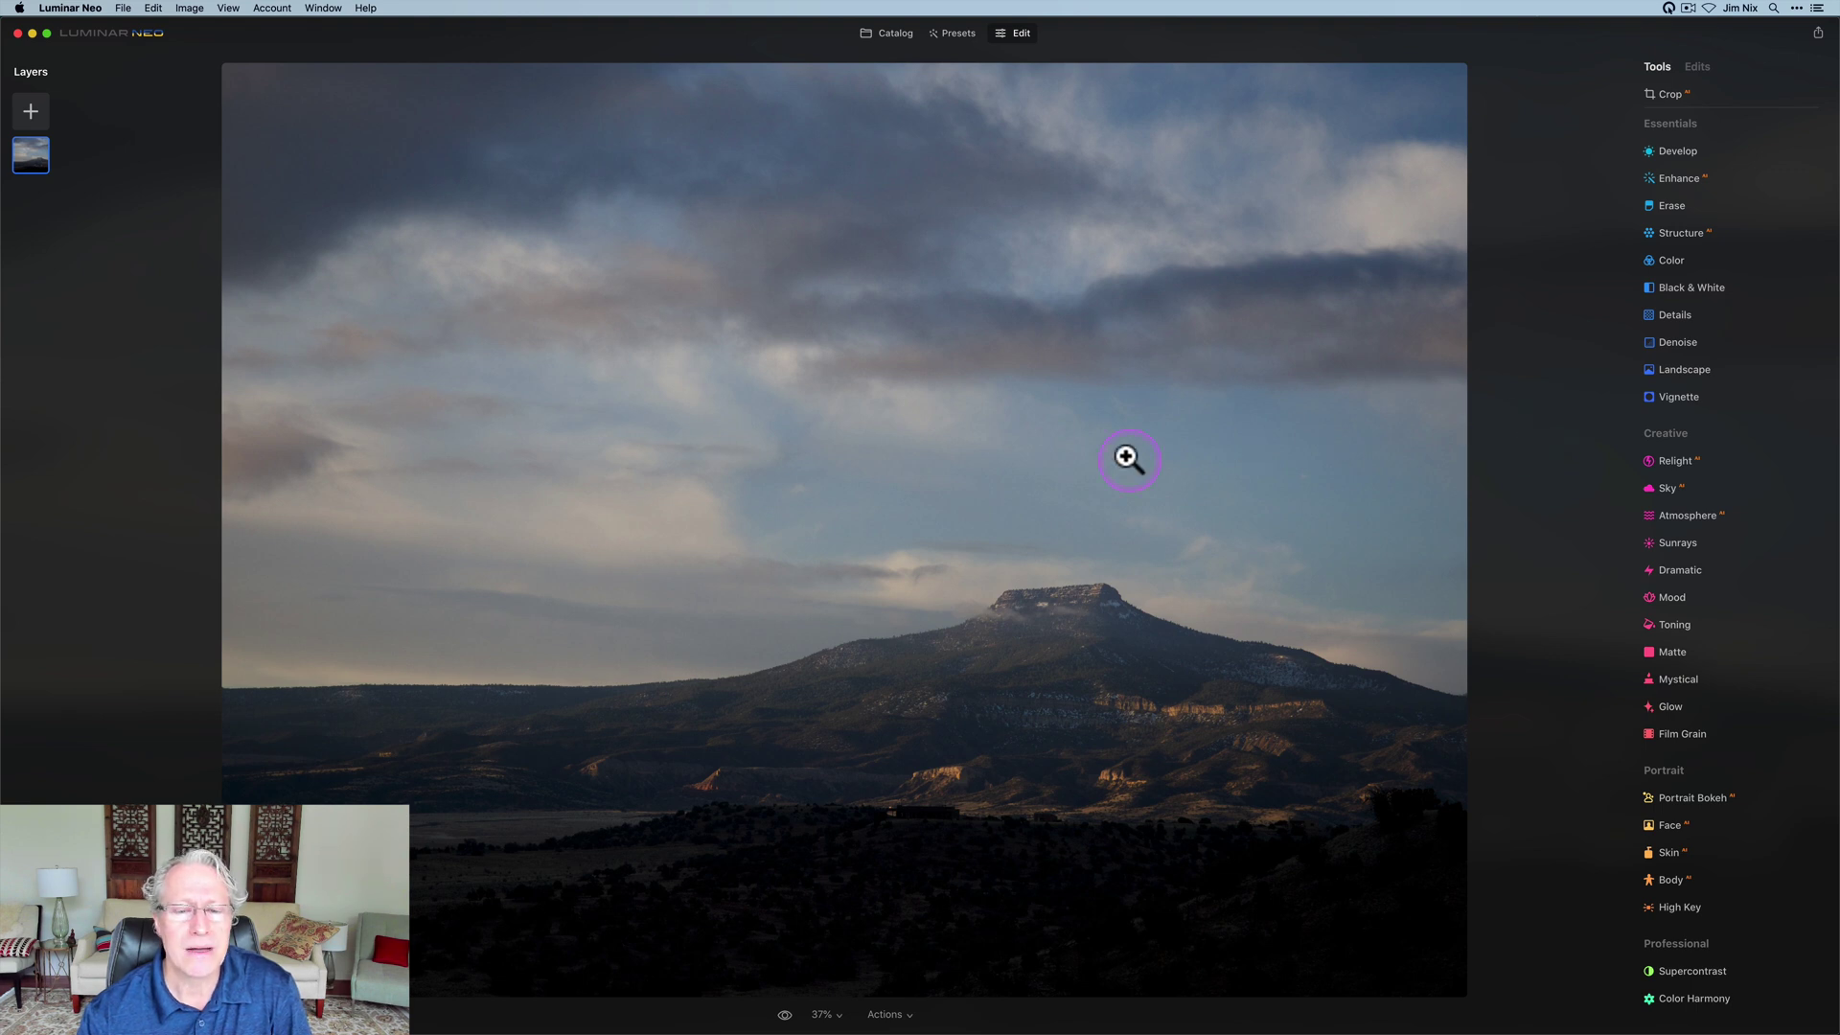
{"action": "left_click", "coordinate": [953, 33]}
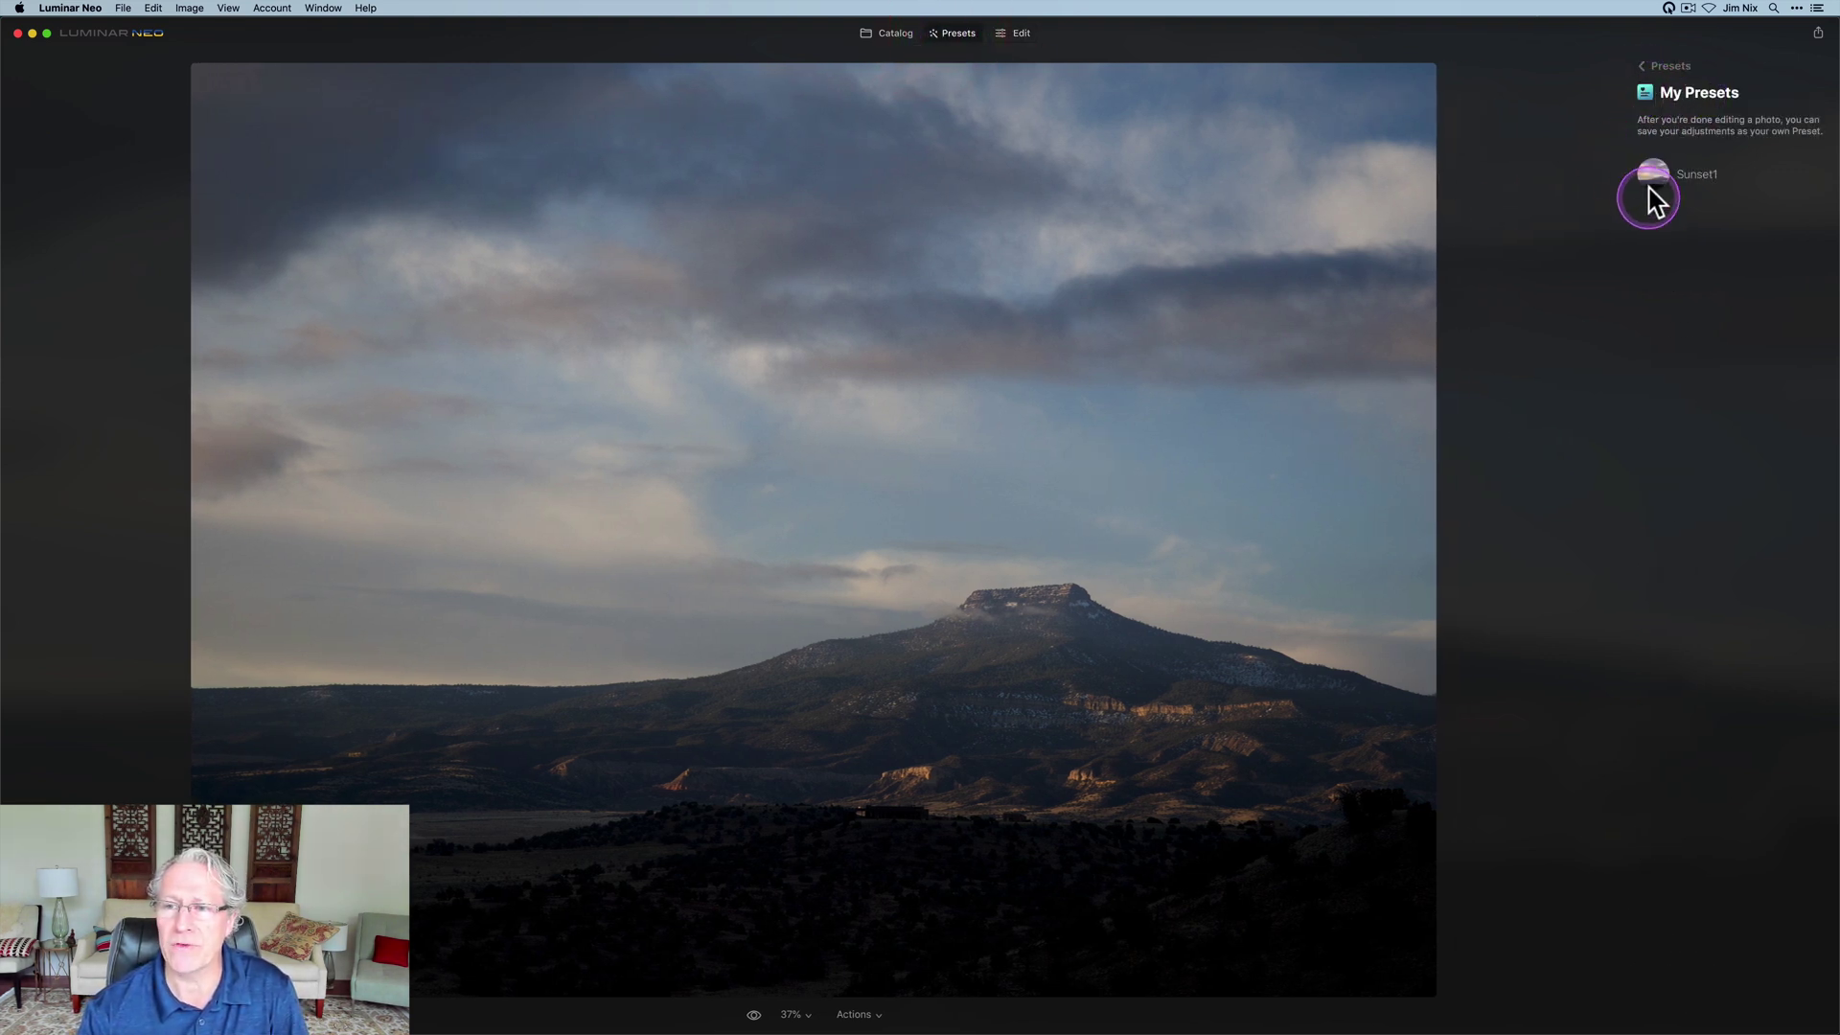
{"action": "left_click", "coordinate": [1531, 304]}
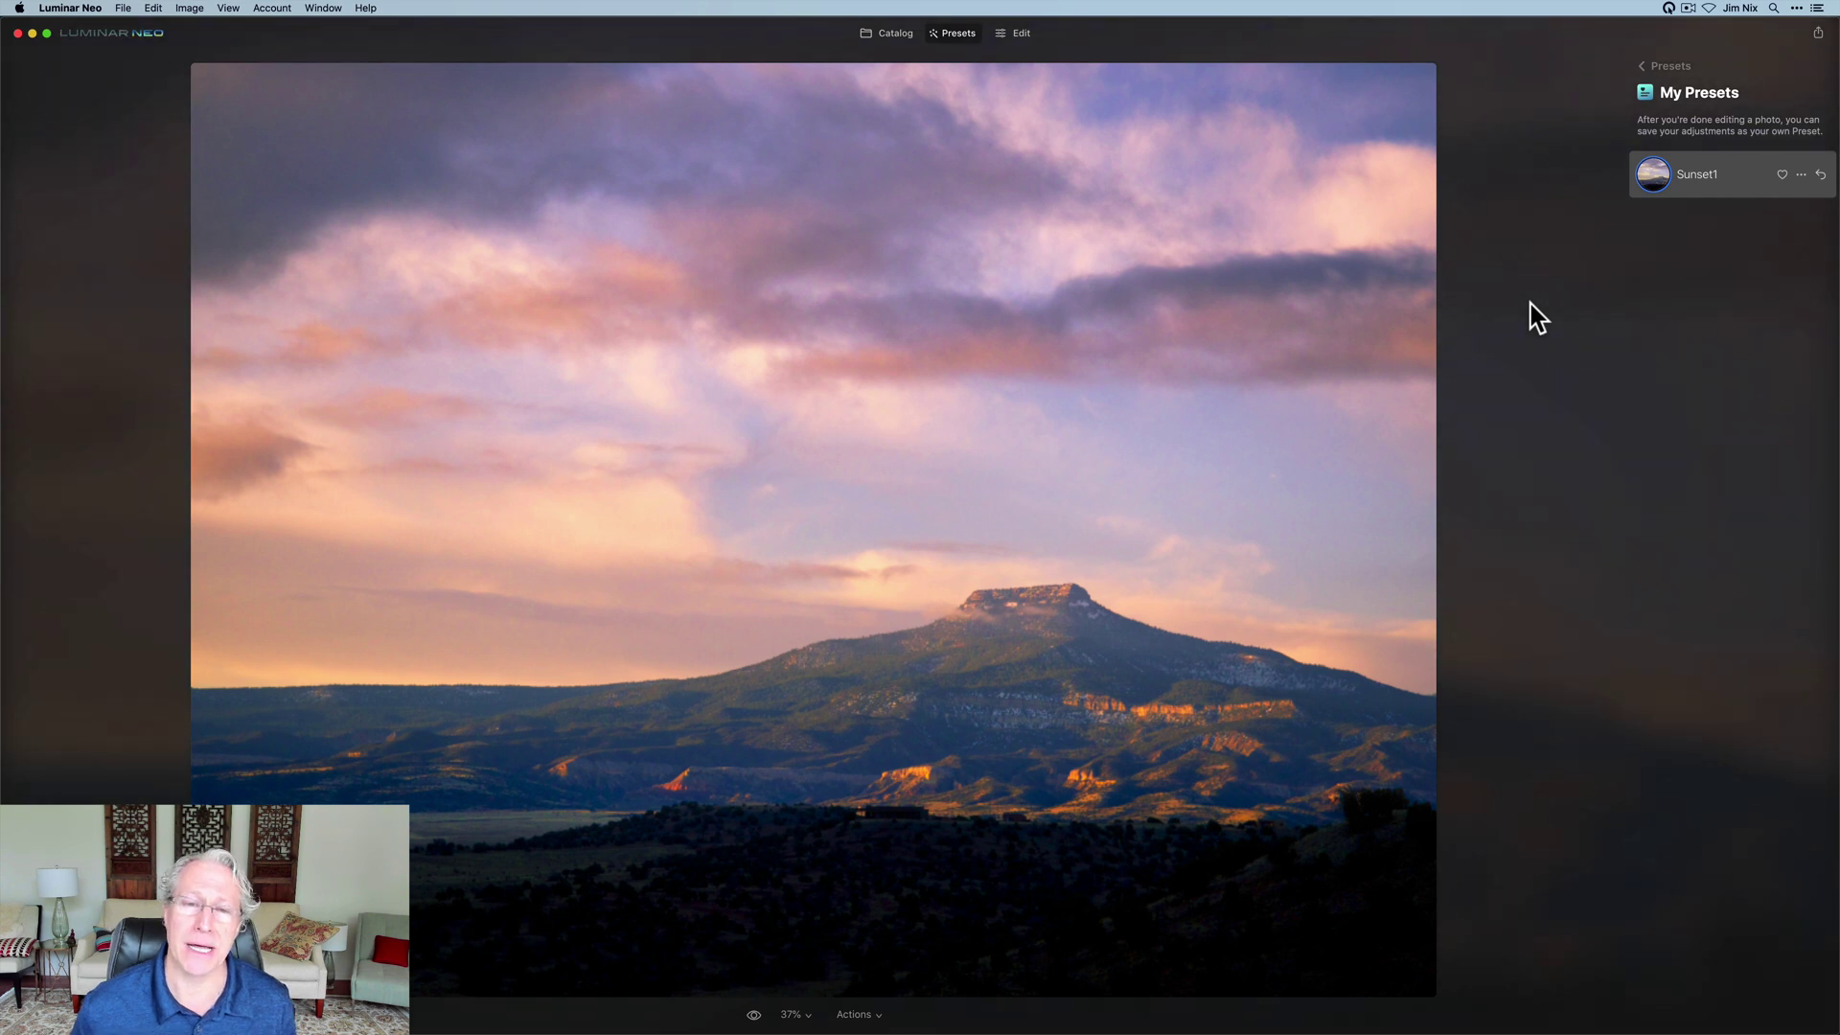
- Select the adobe house photo in the catalog and apply the 'Sunset1' preset to it
{"action": "key", "text": "g"}
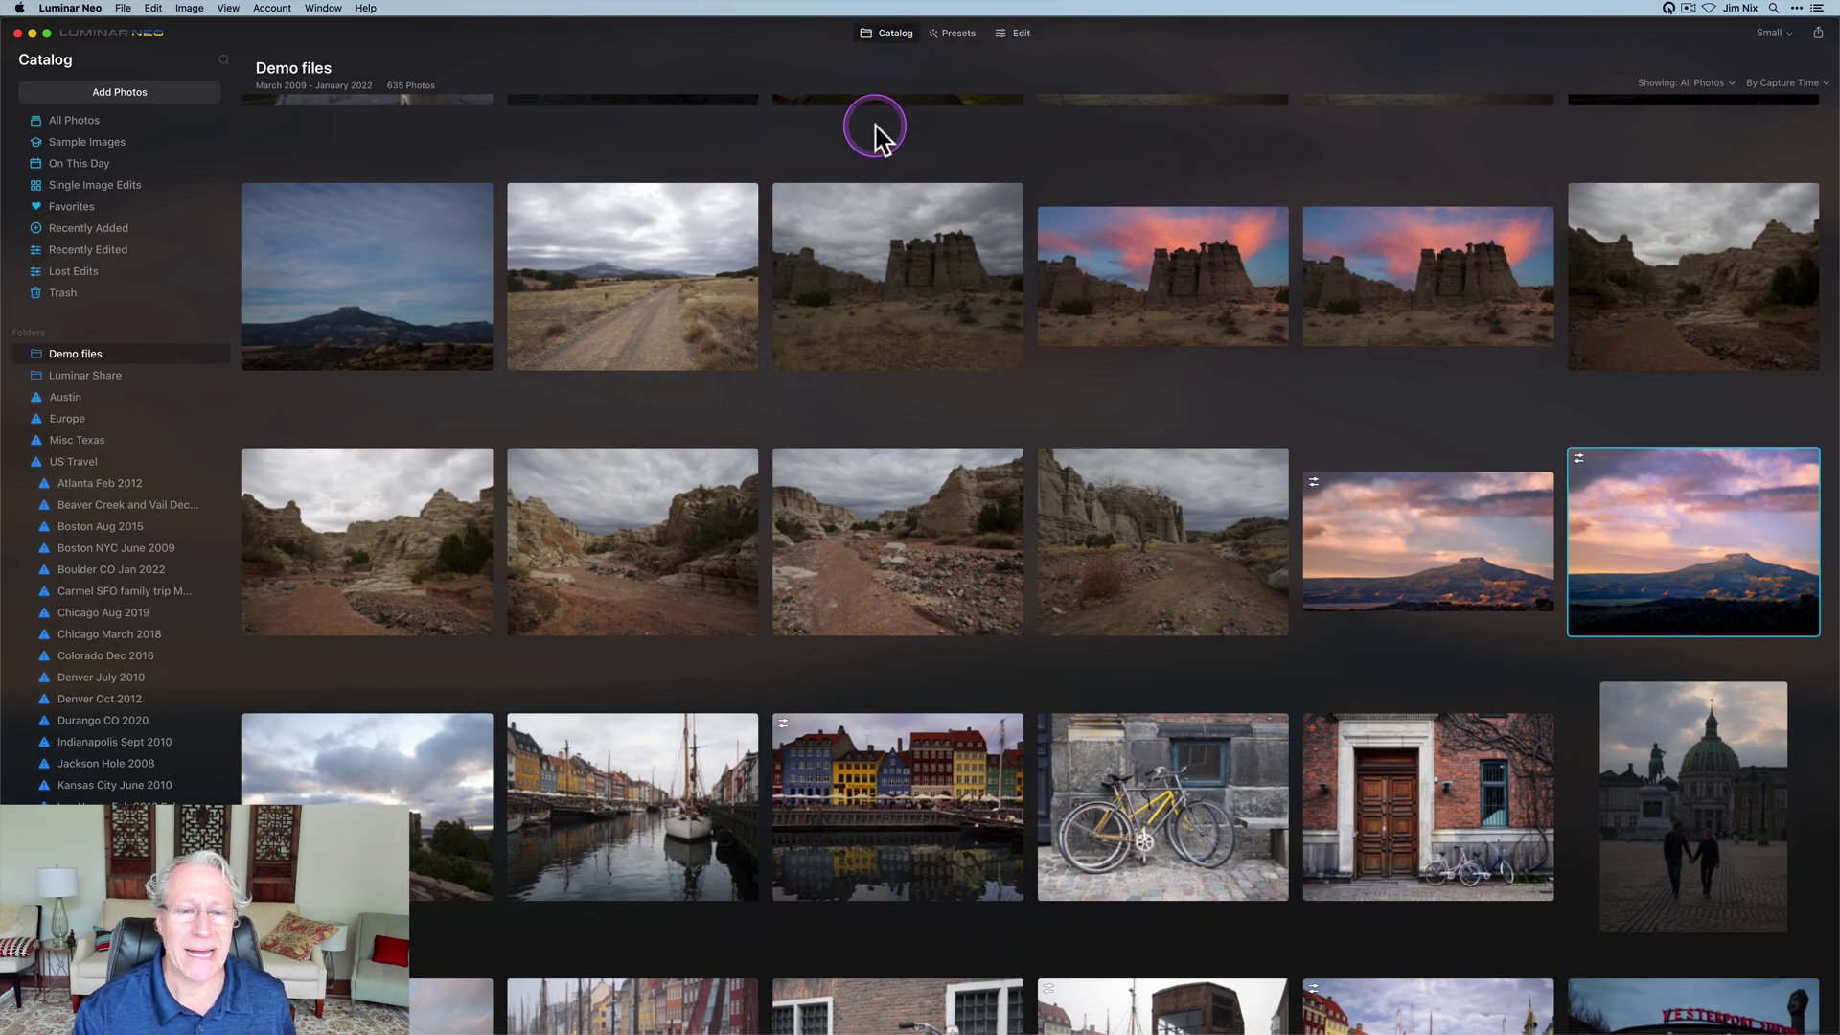
{"action": "left_click", "coordinate": [419, 798]}
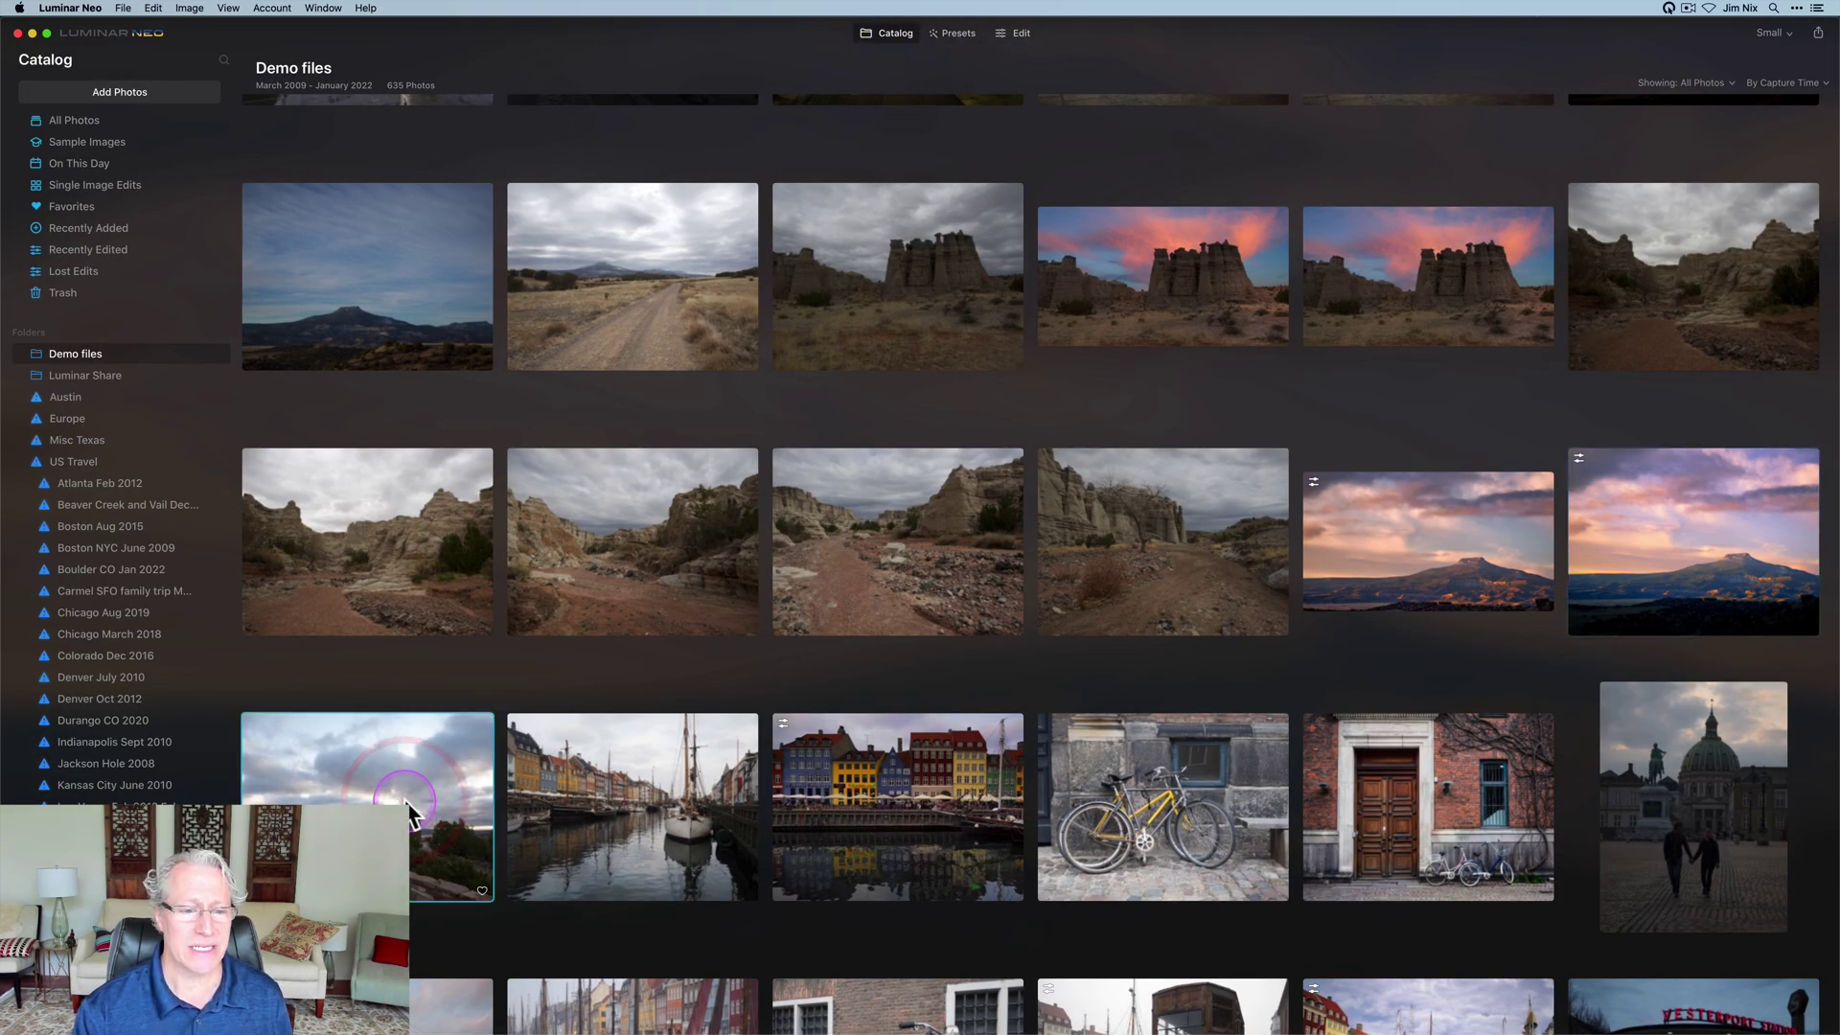
{"action": "left_click", "coordinate": [963, 35]}
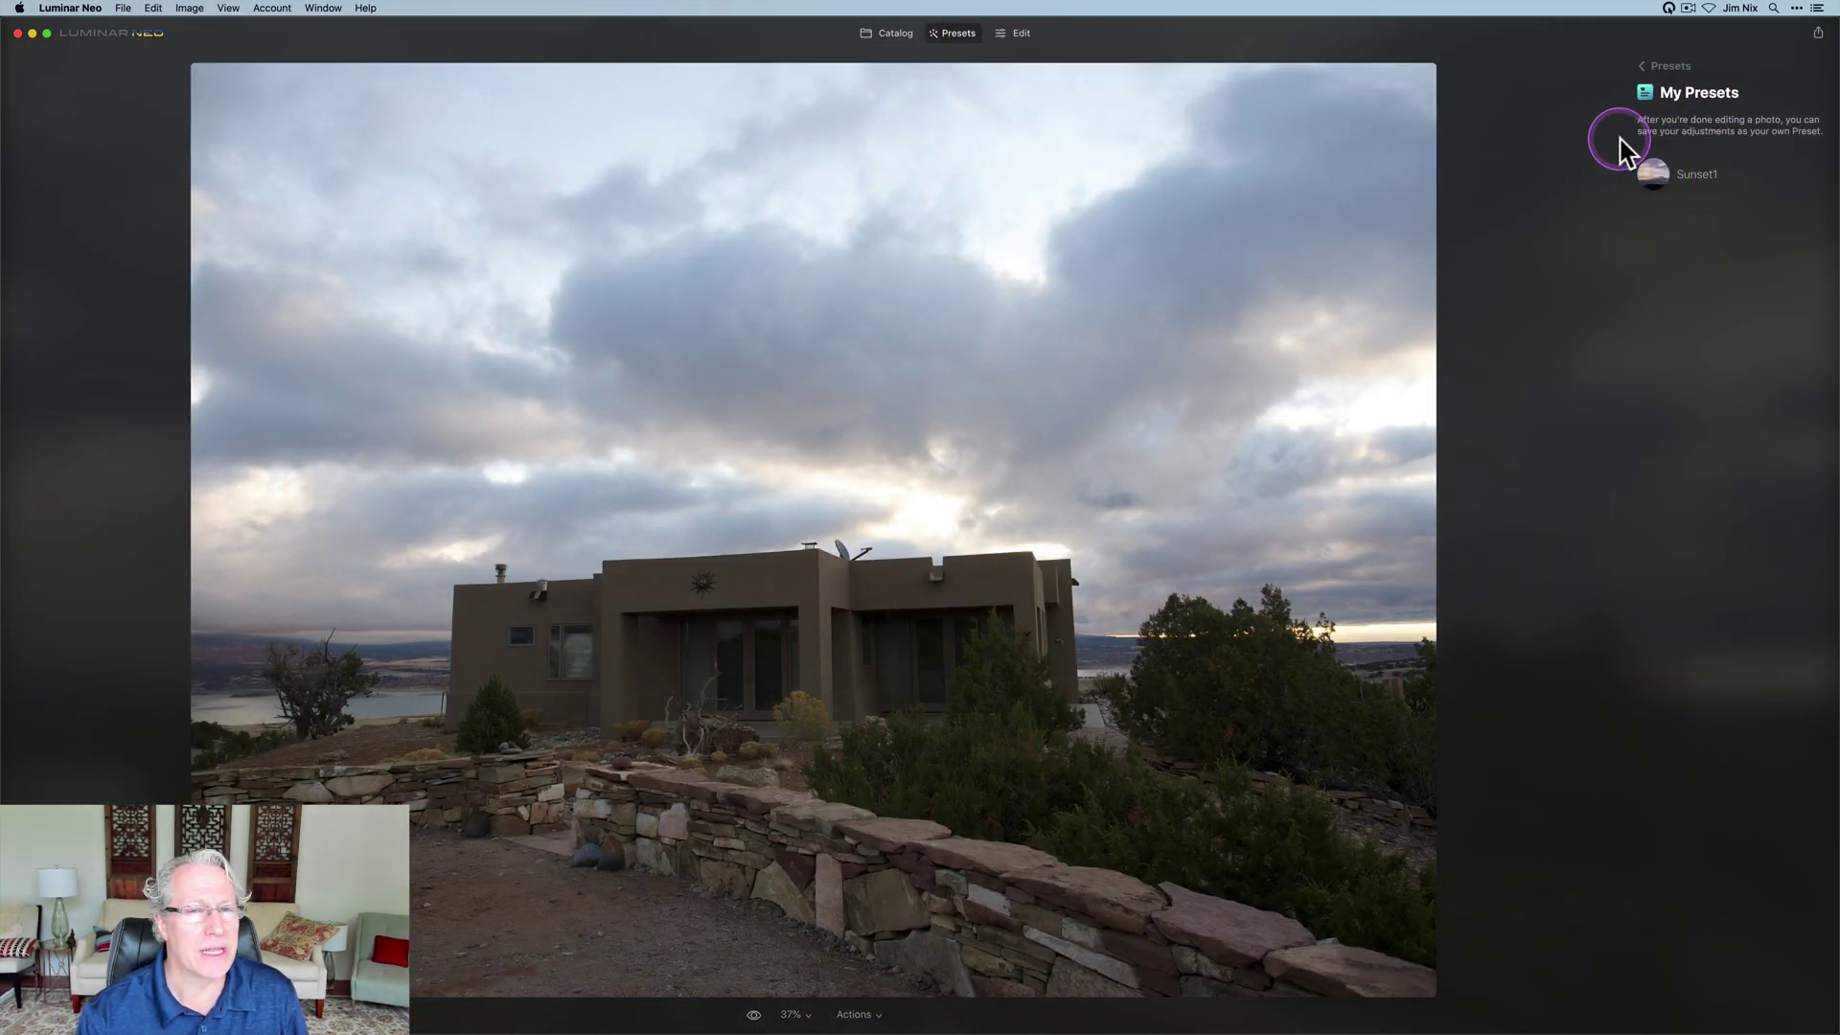
{"action": "left_click", "coordinate": [1626, 71]}
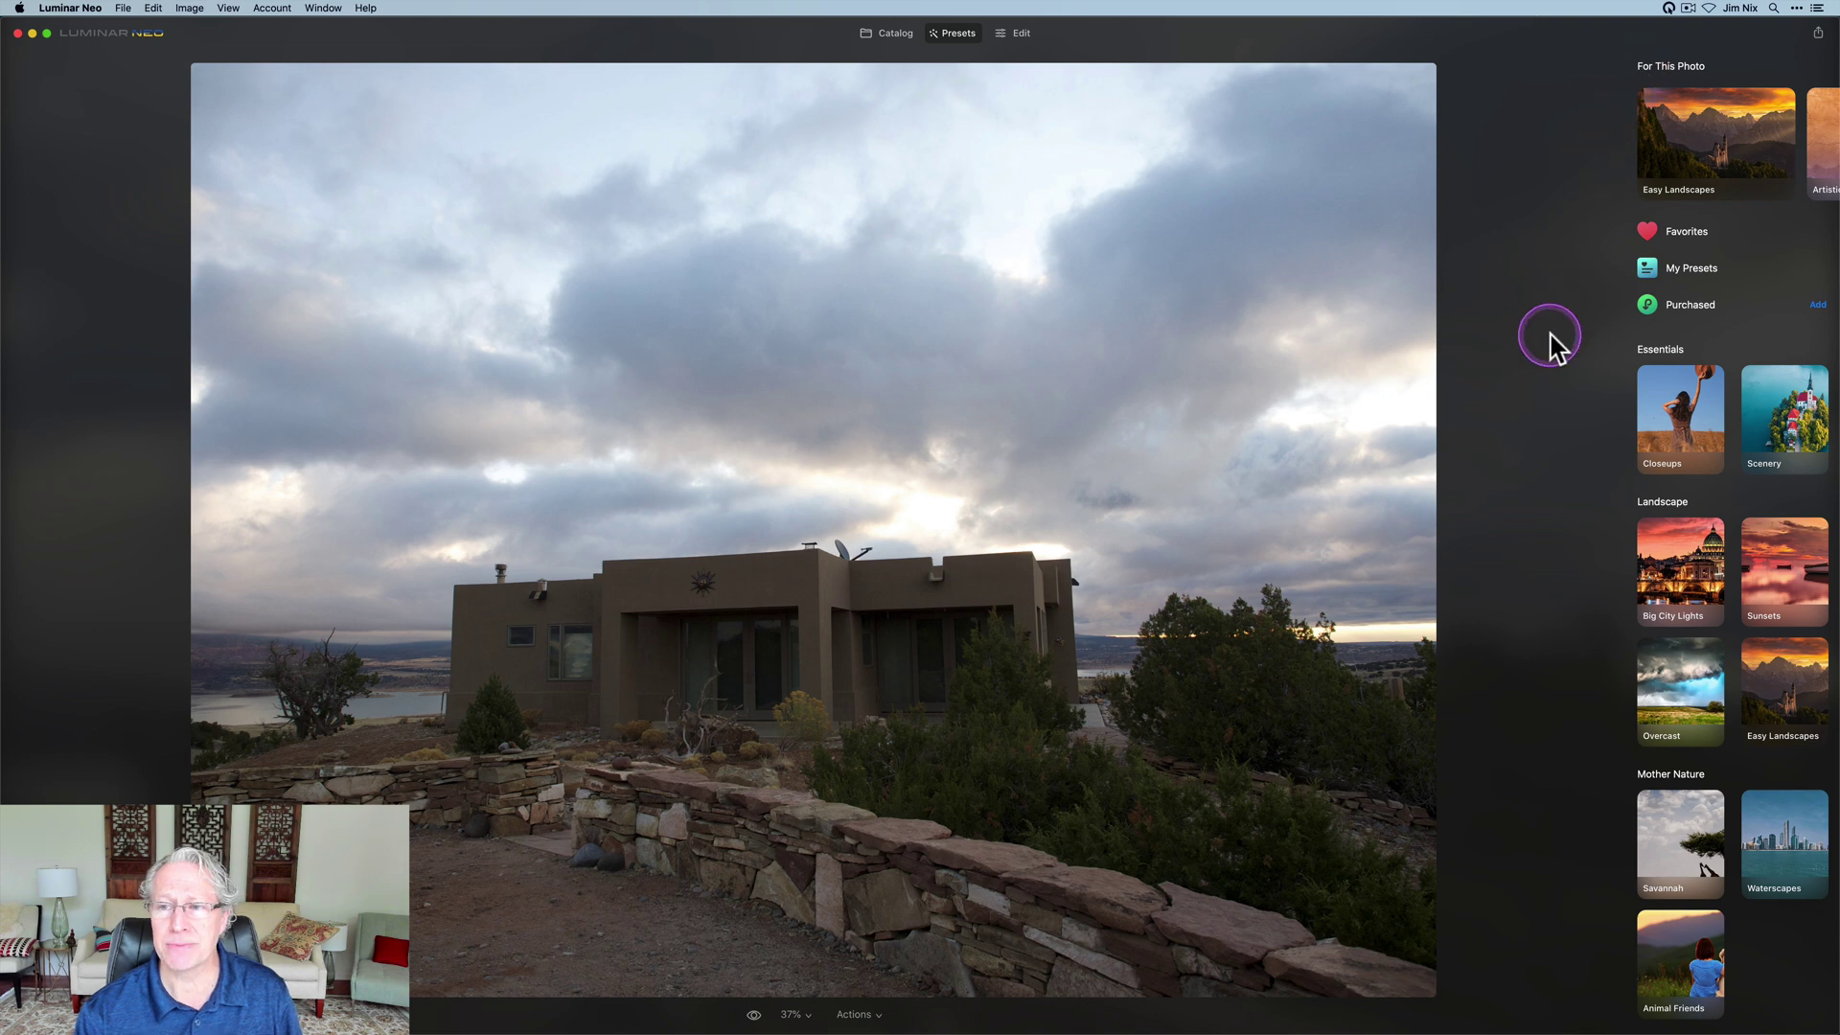
{"action": "left_click", "coordinate": [1694, 269]}
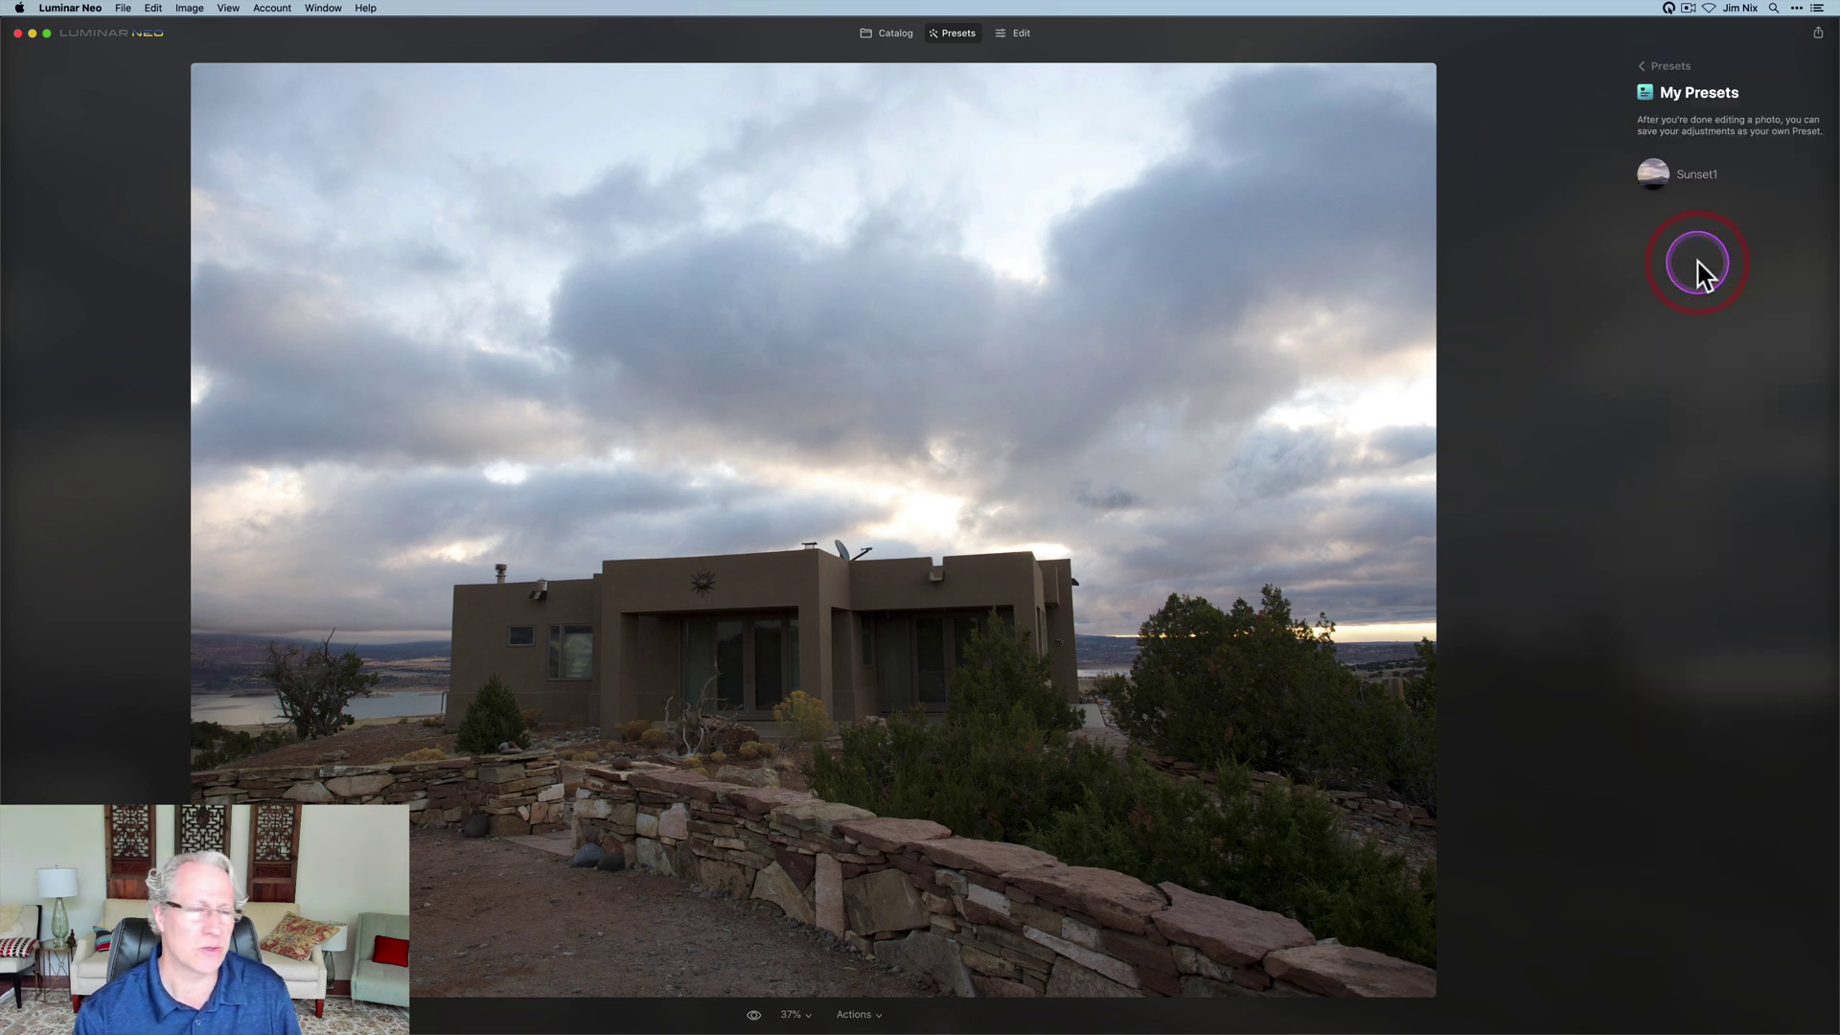
{"action": "left_click", "coordinate": [1690, 184]}
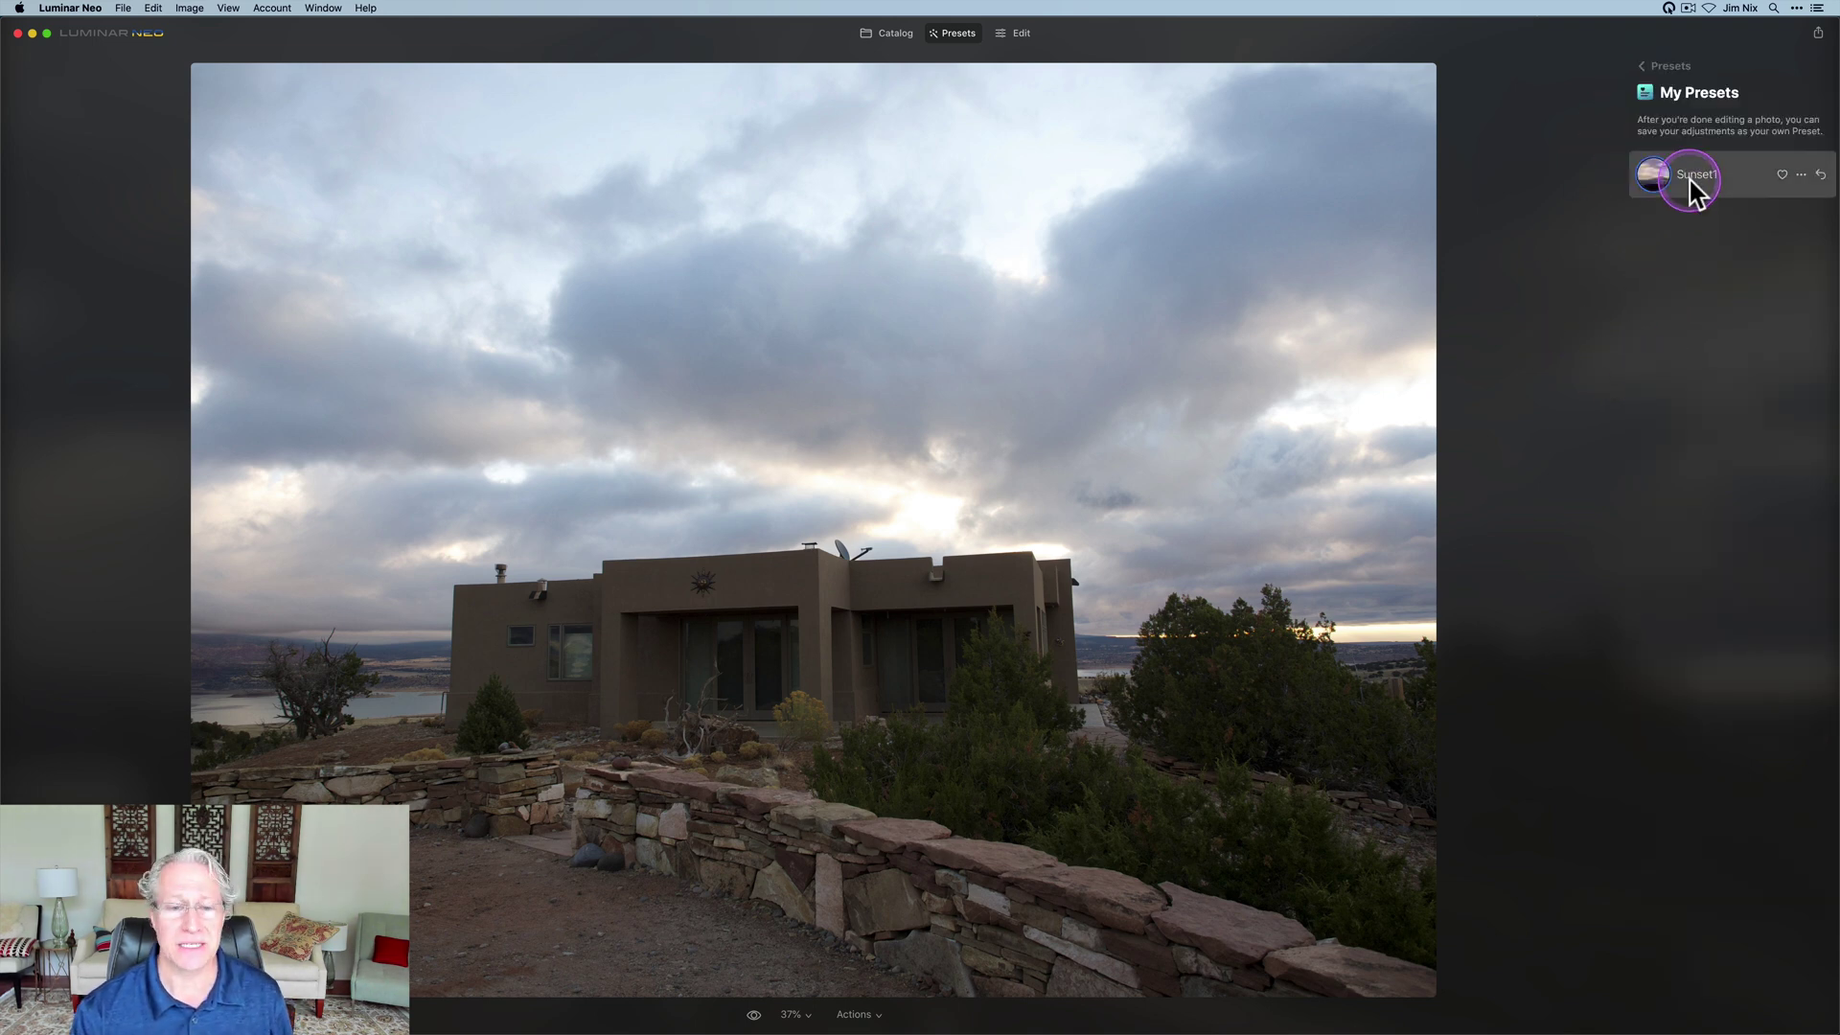